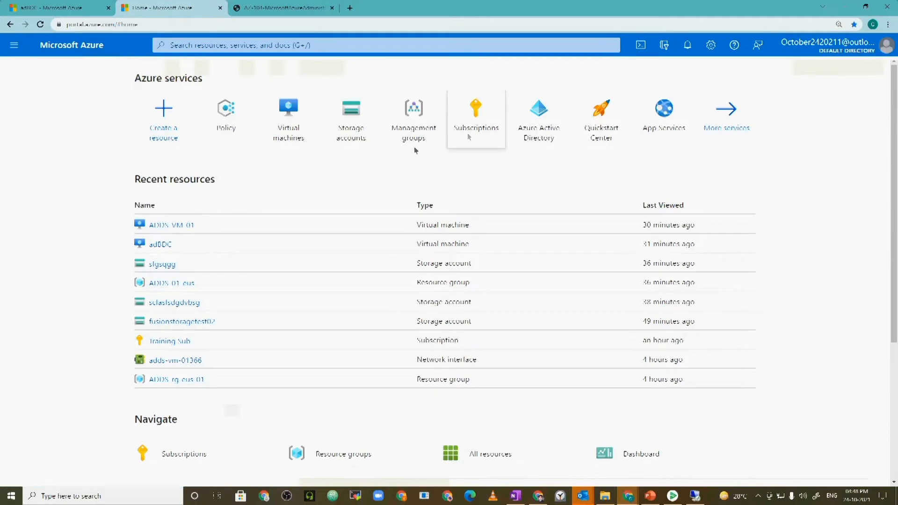
Step: Find and open the Azure Active Directory service for the default directory
click(241, 47)
text(azure s)
text(ctive)
key(Return)
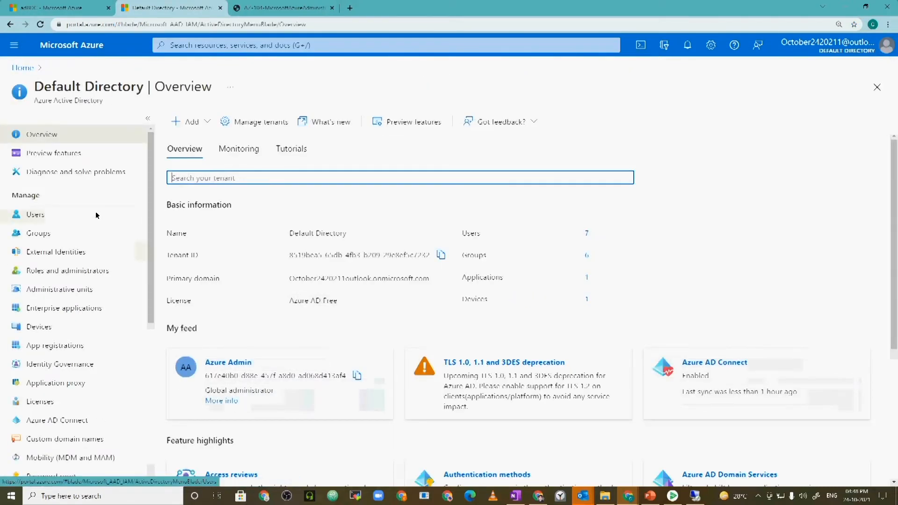
Step: Examine the built-in administrative roles under Roles and administrators
click(43, 271)
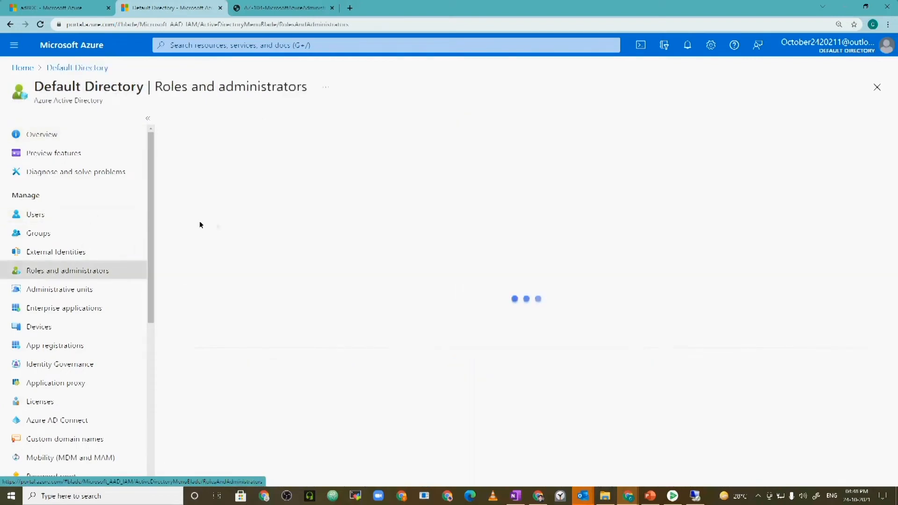
scroll(338, 311, down, 15)
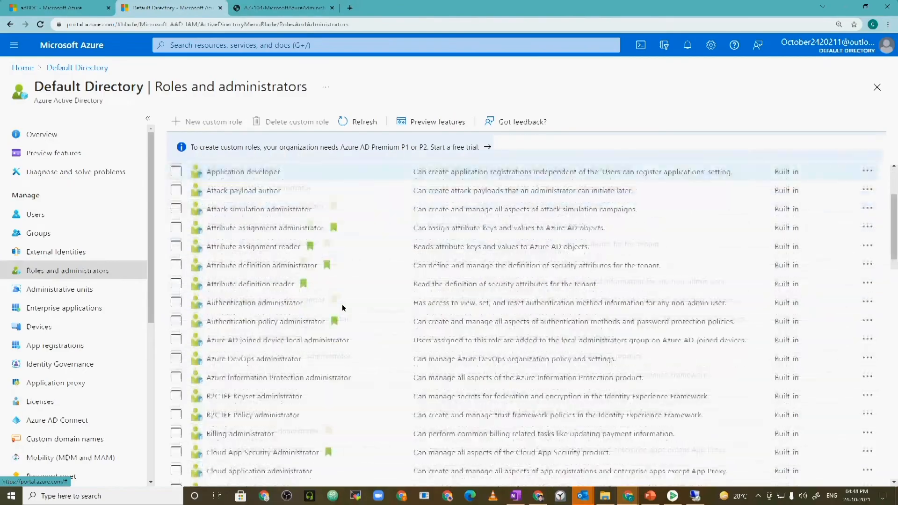
scroll(343, 309, up, 18)
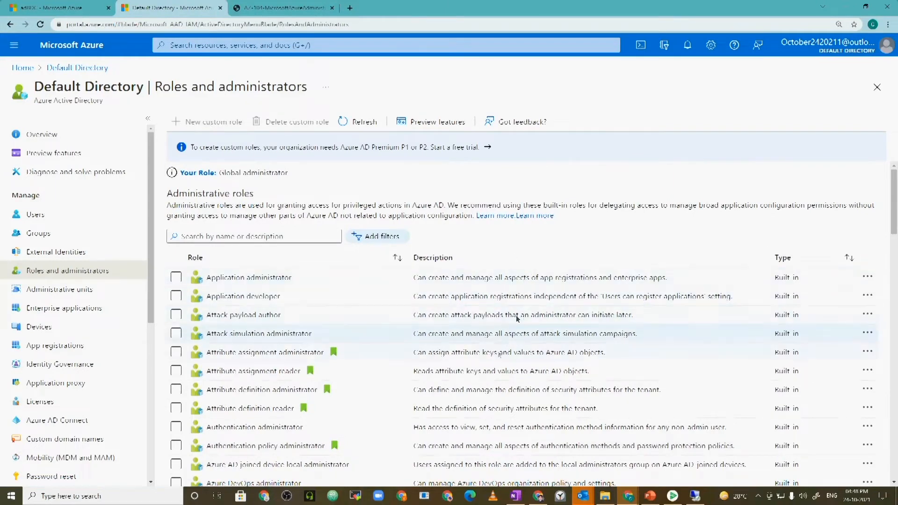
Step: Activate the Azure AD Premium P2 free trial from the directory's licensed products
scroll(44, 264, down, 3)
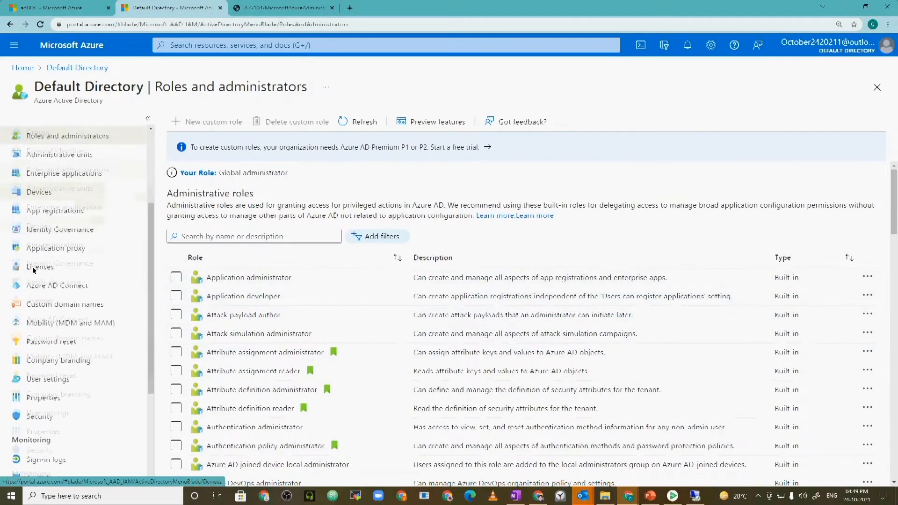
click(44, 263)
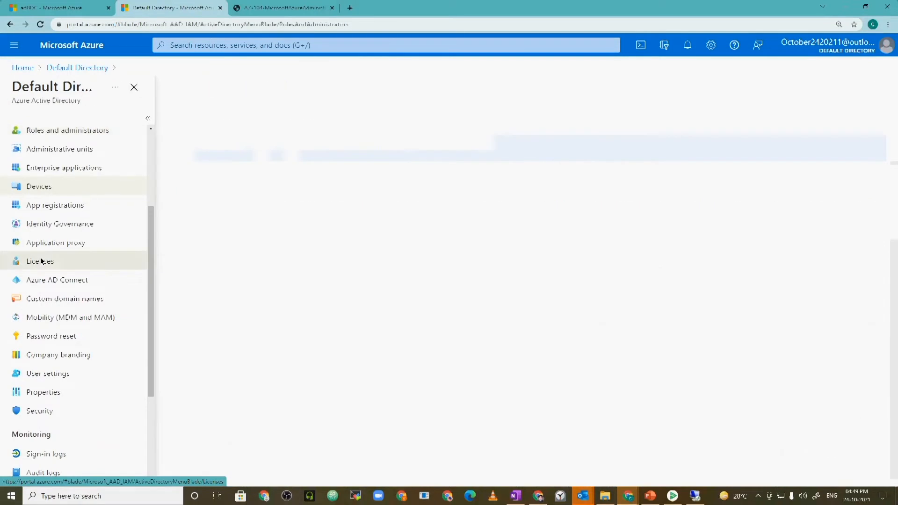
click(44, 214)
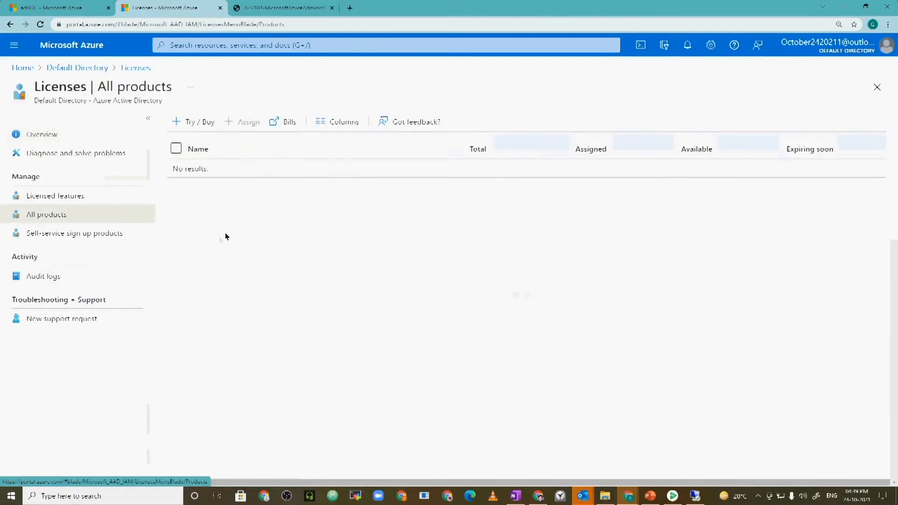
click(202, 121)
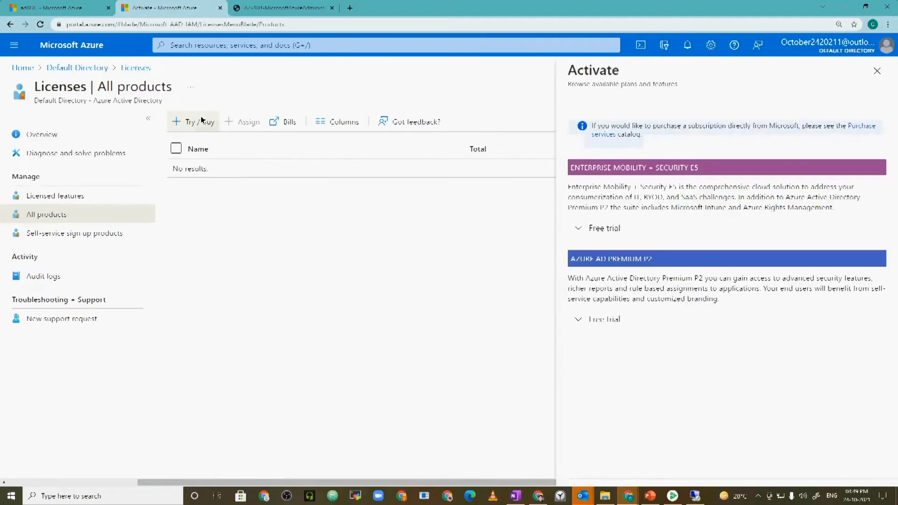
click(586, 321)
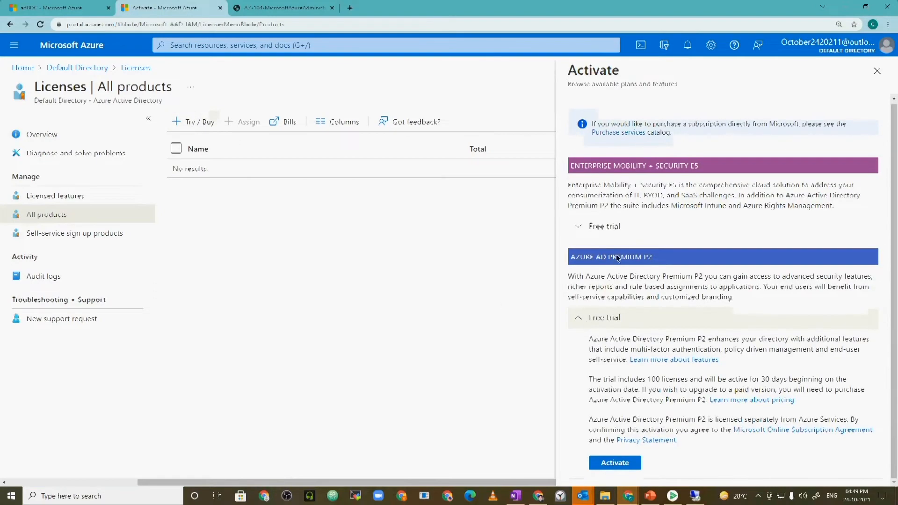
click(614, 462)
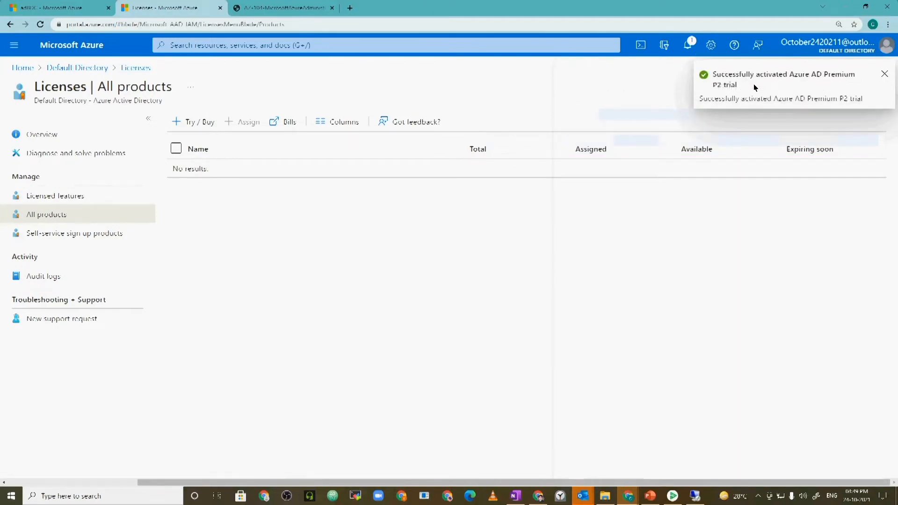
Step: Reload the All products license page and open the Azure Active Directory Premium P2 product
click(41, 23)
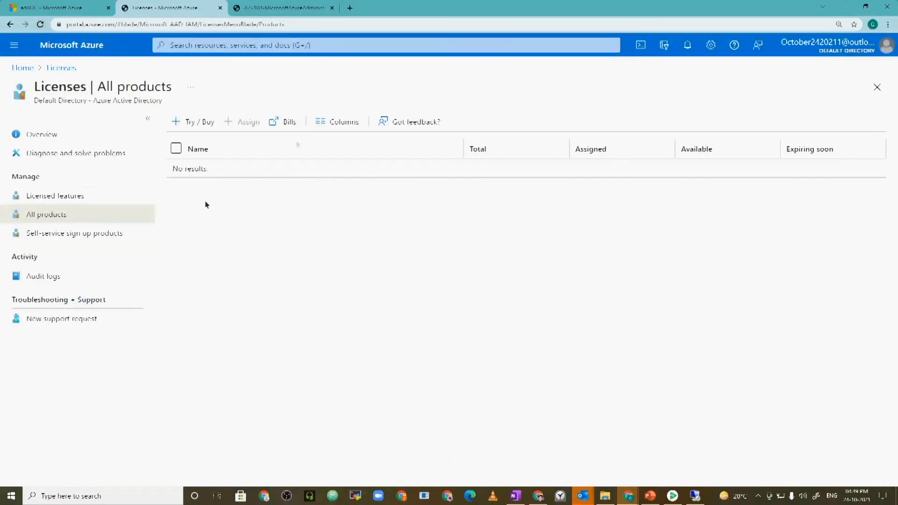
click(62, 200)
click(64, 219)
click(258, 170)
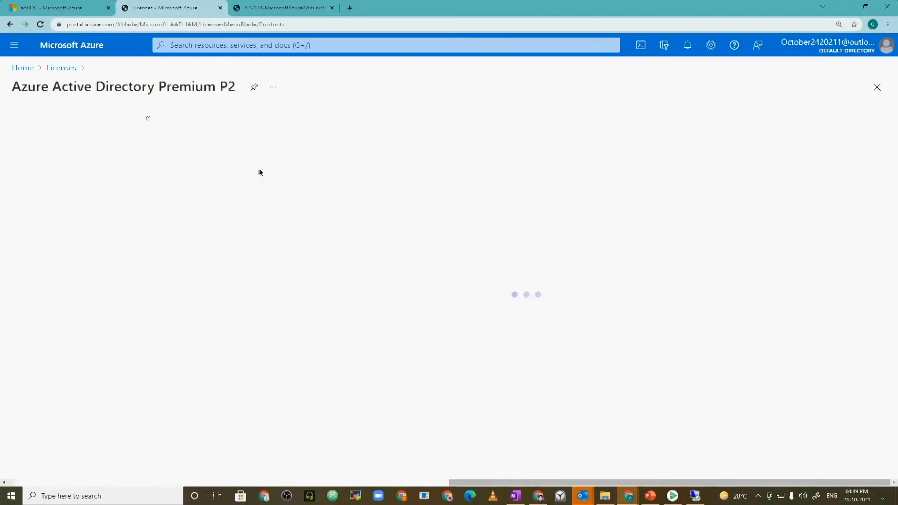
Step: Start a Premium P2 license assignment and add Azure Admin and the last listed user to it
click(201, 125)
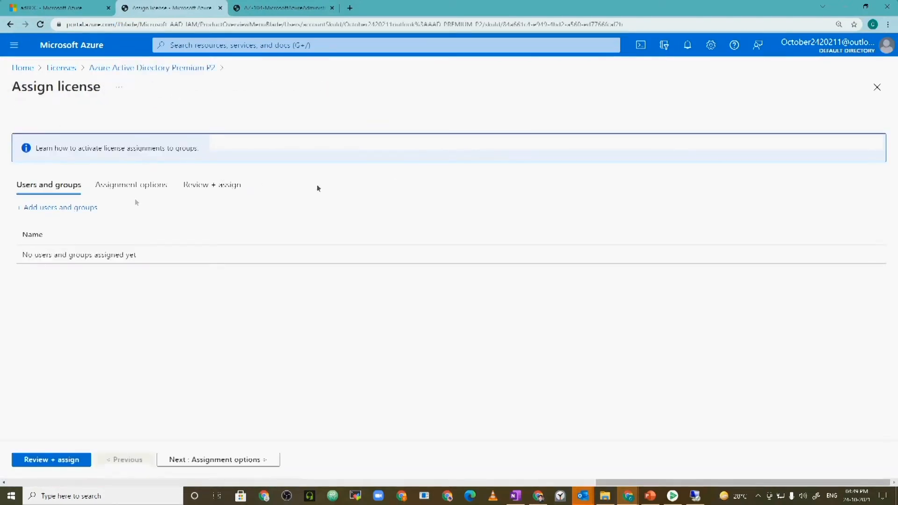
click(48, 205)
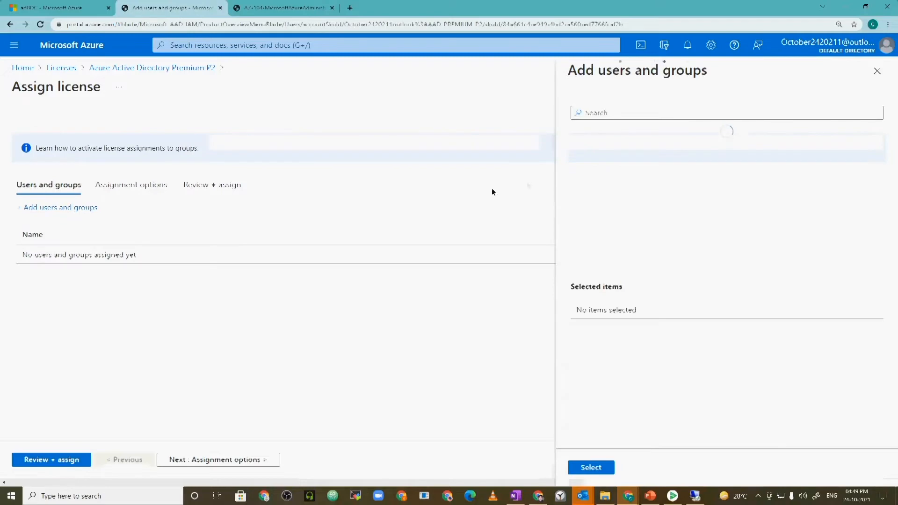
click(650, 150)
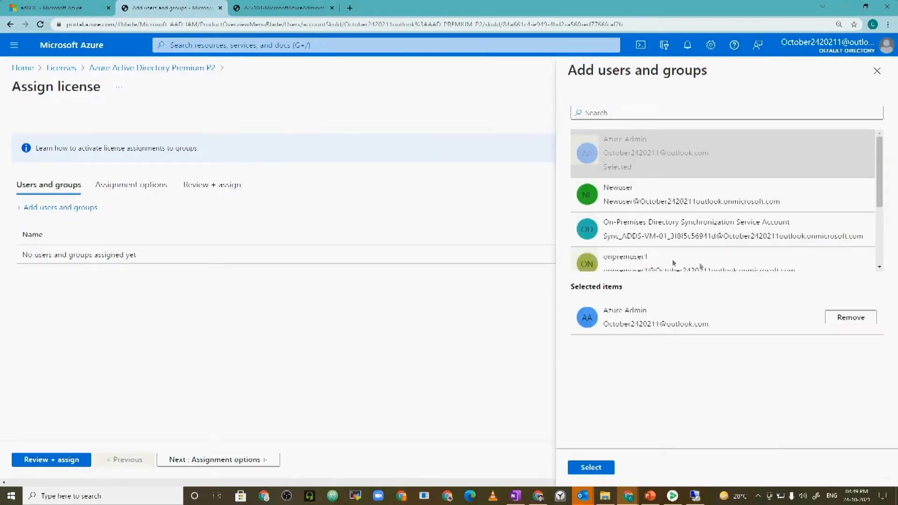
scroll(701, 253, down, 3)
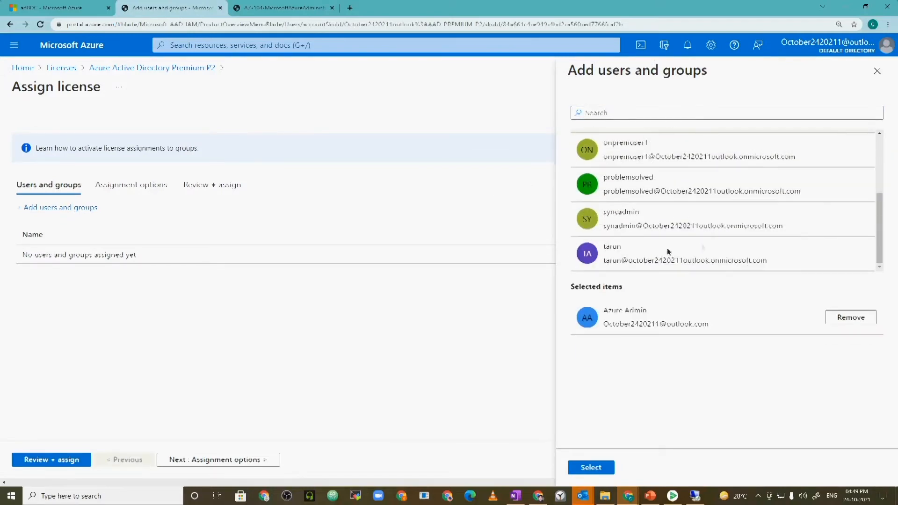
click(669, 251)
click(591, 467)
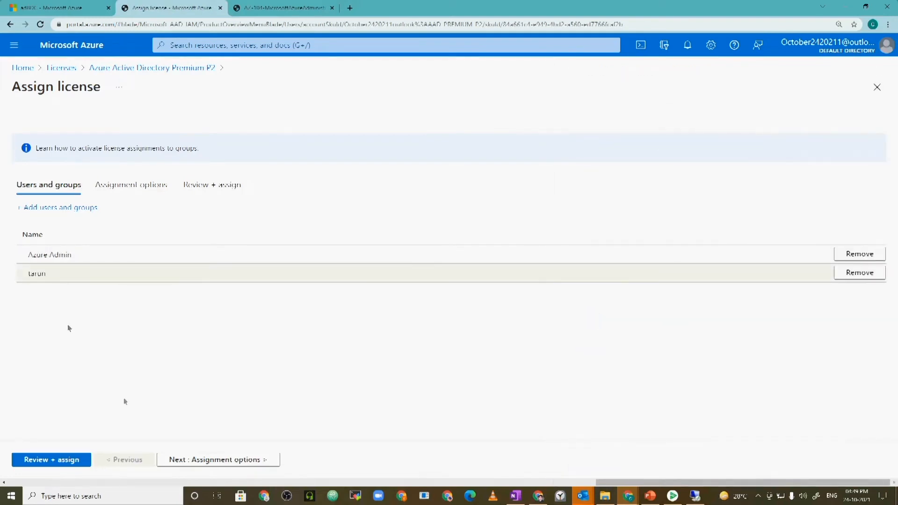
Step: Keep all four assignment options on, assign the licenses, and refresh the licensed users list
click(183, 458)
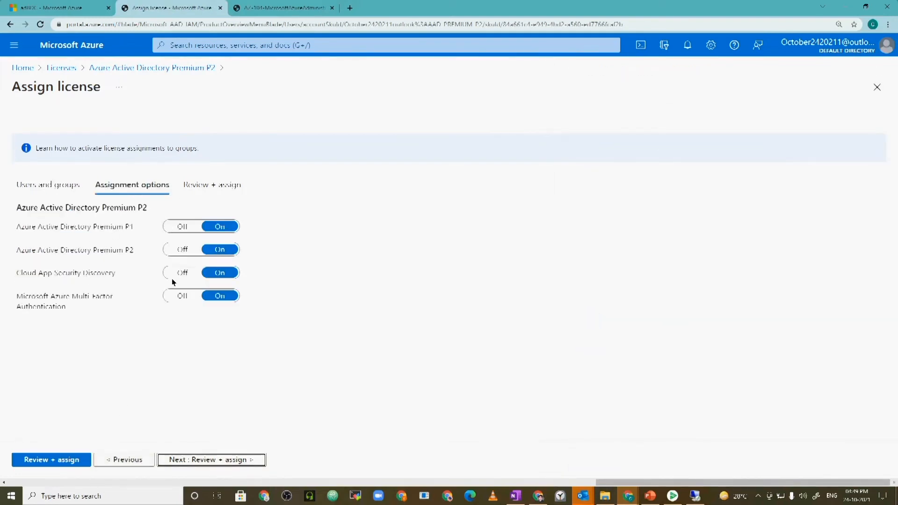
click(166, 462)
click(36, 460)
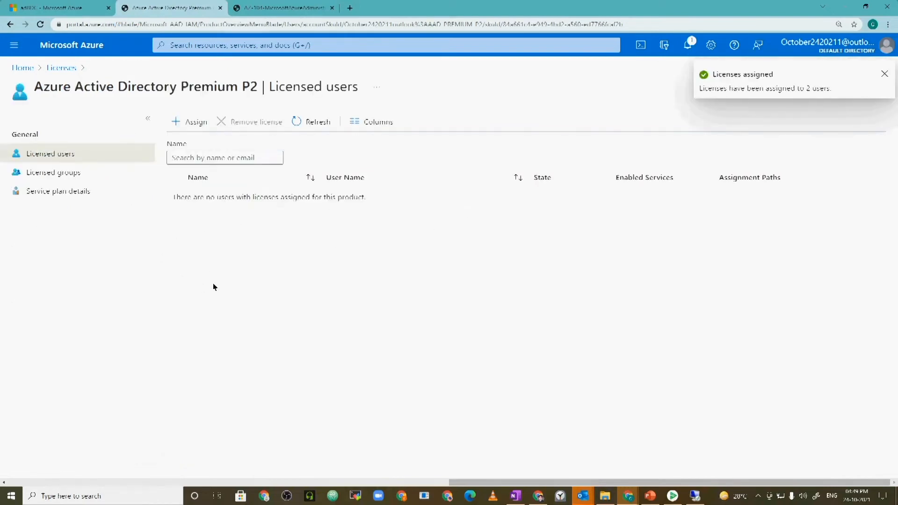
click(311, 120)
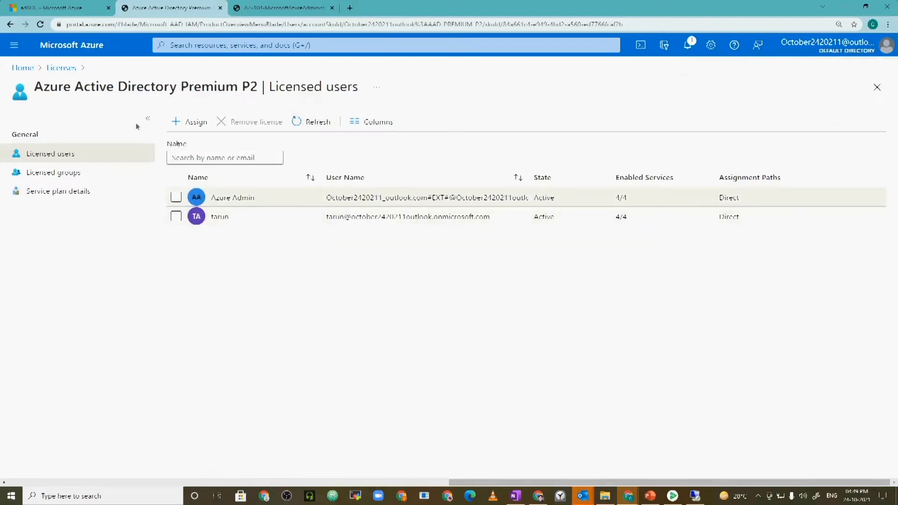
Step: Leave the license pages and return to the Azure Active Directory overview
drag(47, 88, 284, 93)
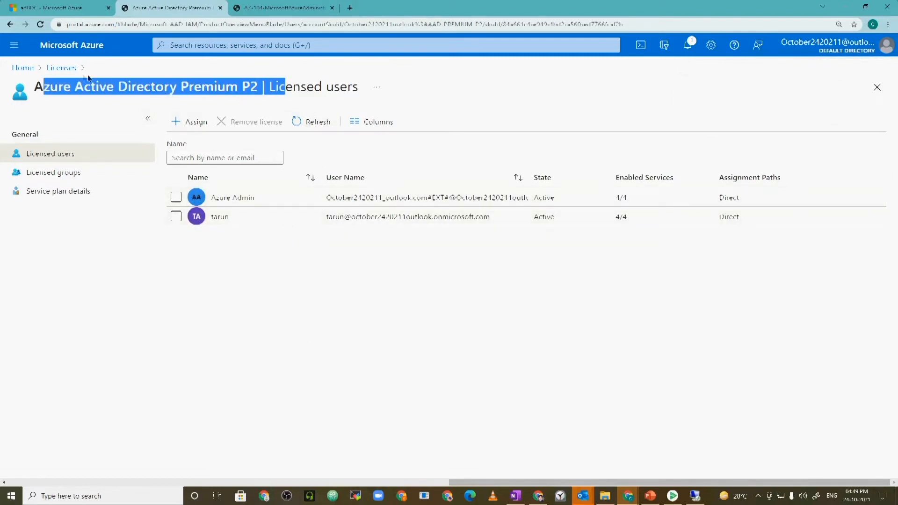
click(51, 69)
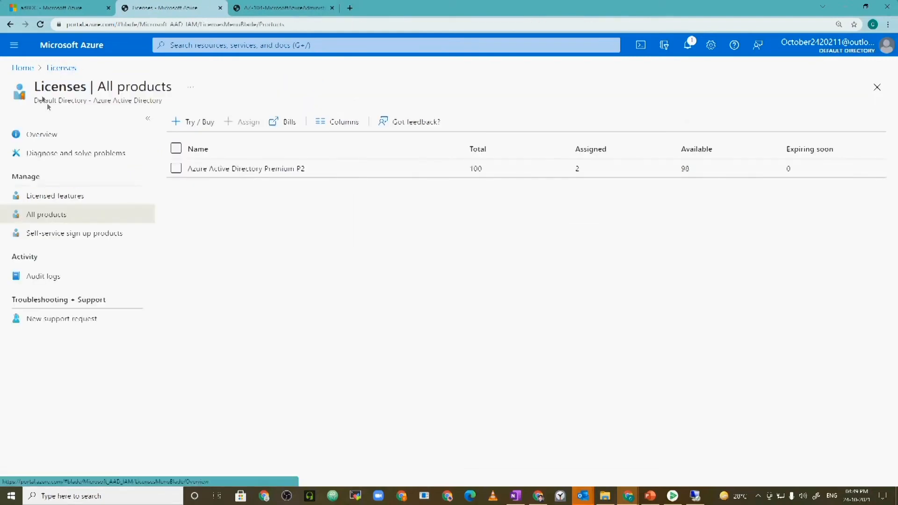
click(54, 71)
click(31, 69)
click(227, 112)
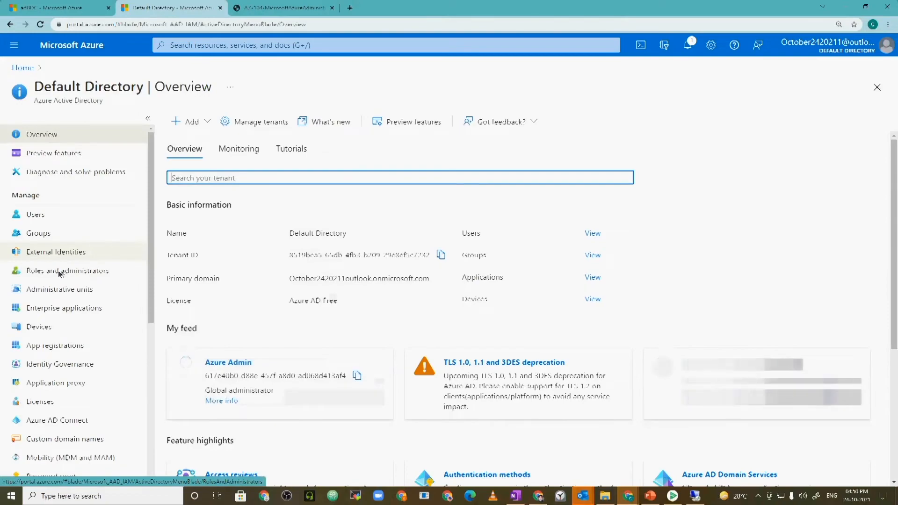
Step: Open Roles and administrators again, look through the administrative roles, and refresh the list
click(58, 272)
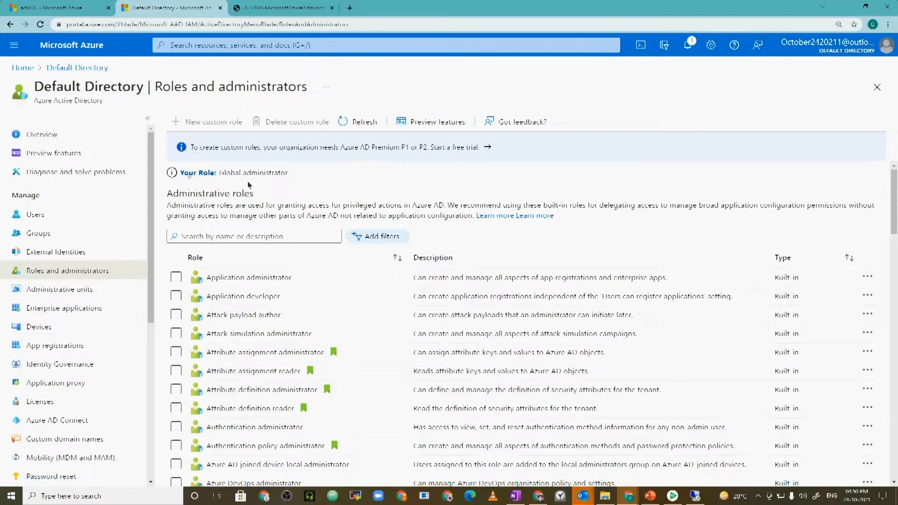
scroll(321, 185, down, 5)
scroll(321, 185, up, 5)
click(350, 130)
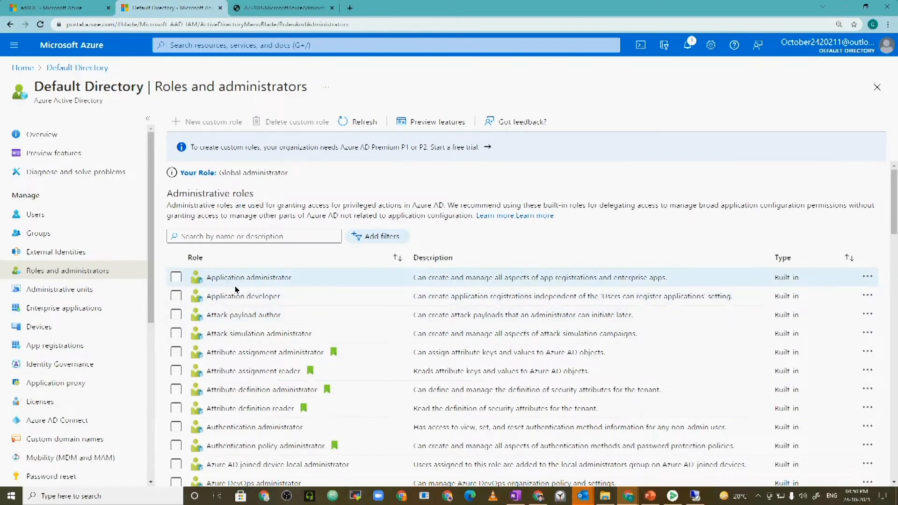
Step: Read what the Application administrator role allows in its list description
drag(212, 278, 401, 307)
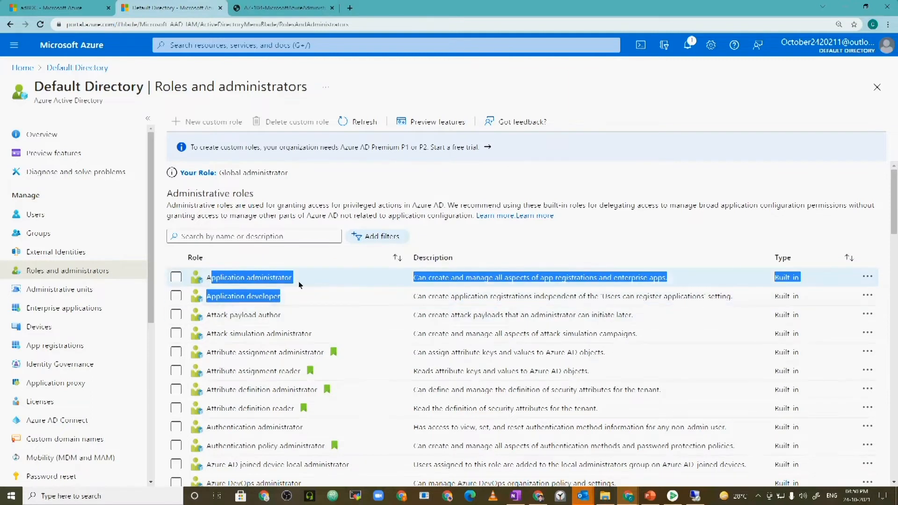
click(264, 274)
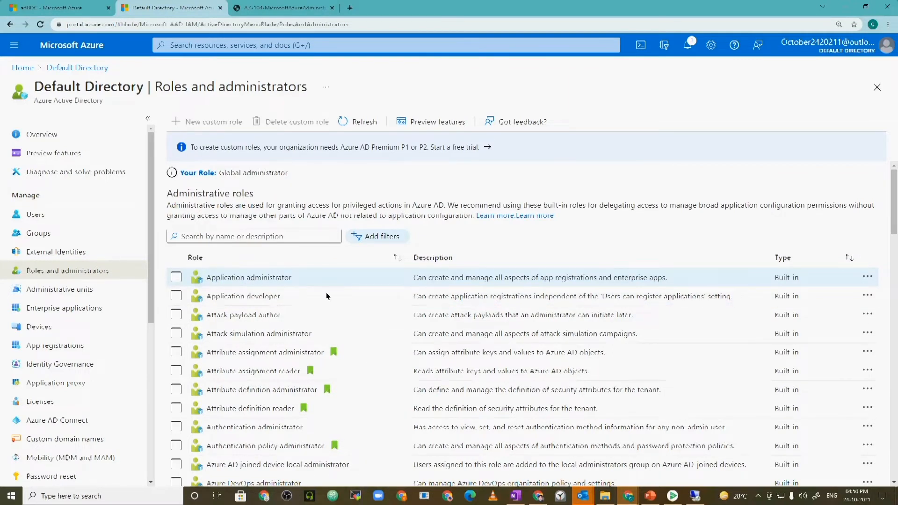
drag(622, 277, 553, 278)
drag(667, 277, 419, 276)
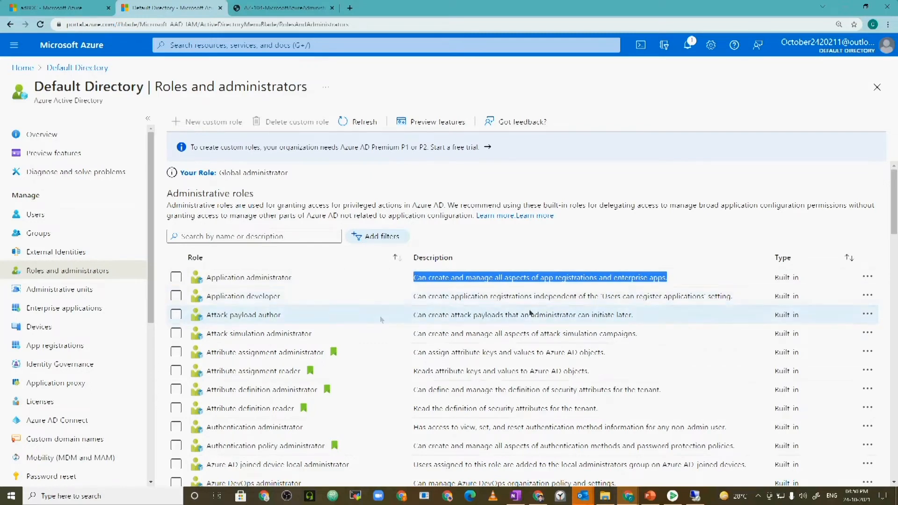
Step: Assign the Application developer role to the problemsolved user
click(262, 297)
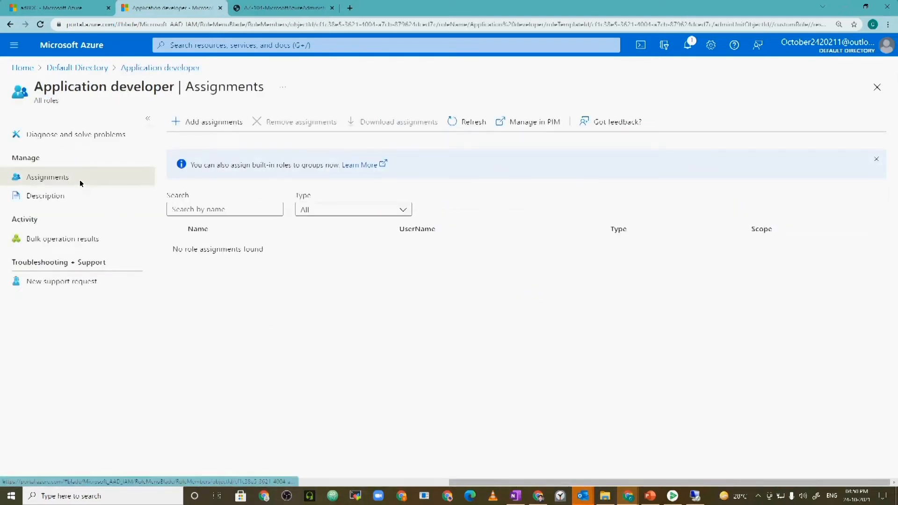
click(216, 128)
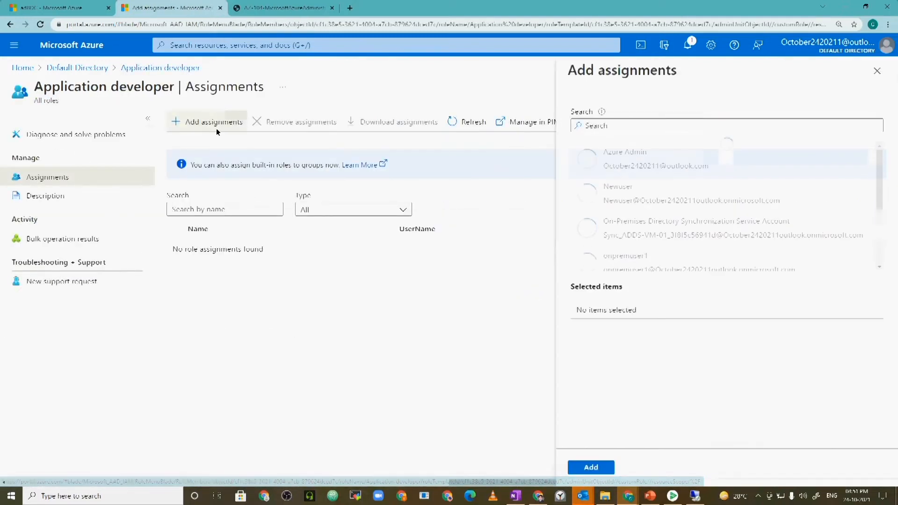
scroll(689, 200, down, 3)
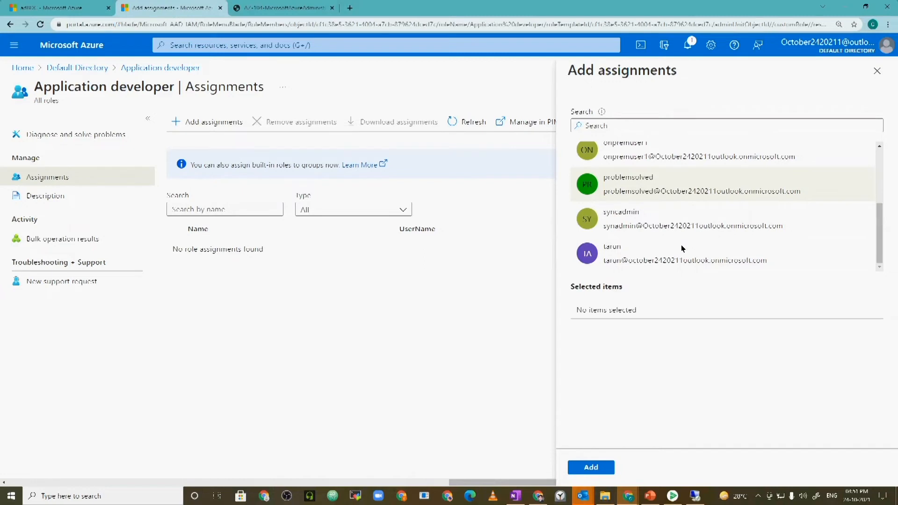
scroll(681, 247, up, 1)
scroll(681, 245, up, 1)
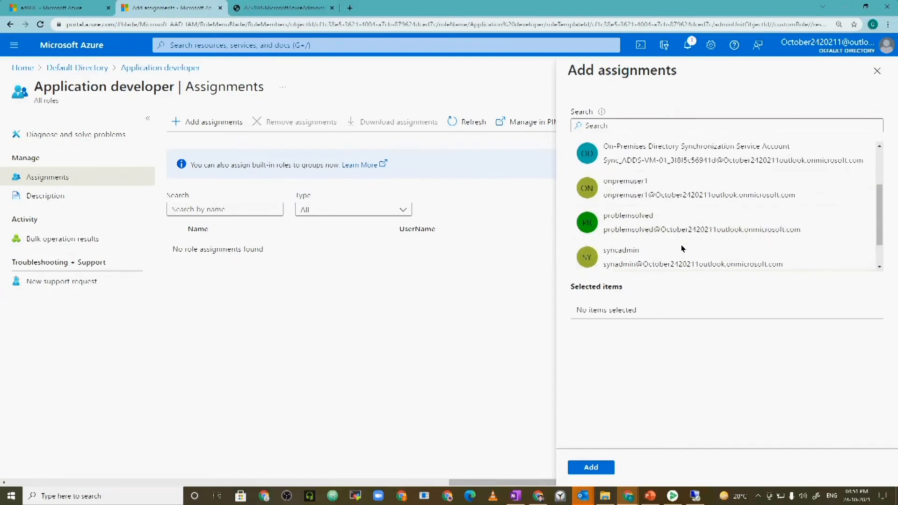
click(681, 241)
drag(615, 310, 653, 310)
click(589, 465)
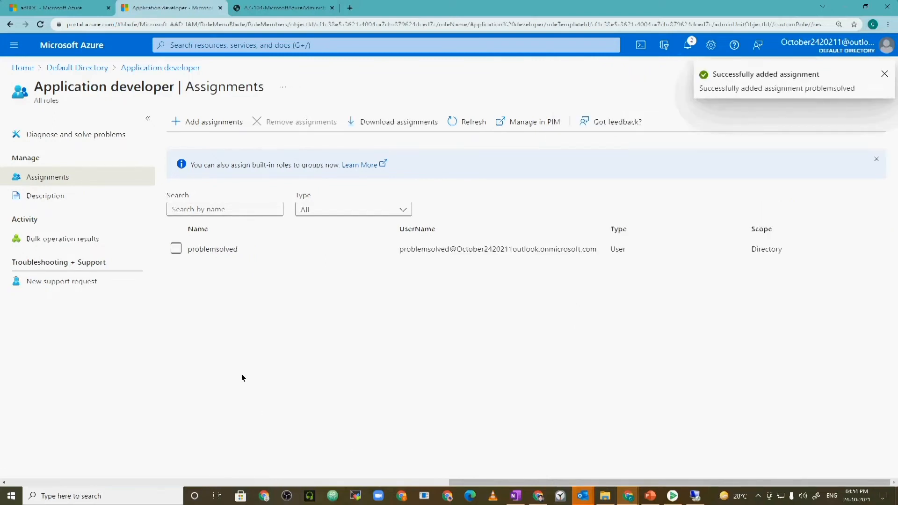
Step: Examine the Application developer role's description and its role permissions
click(67, 200)
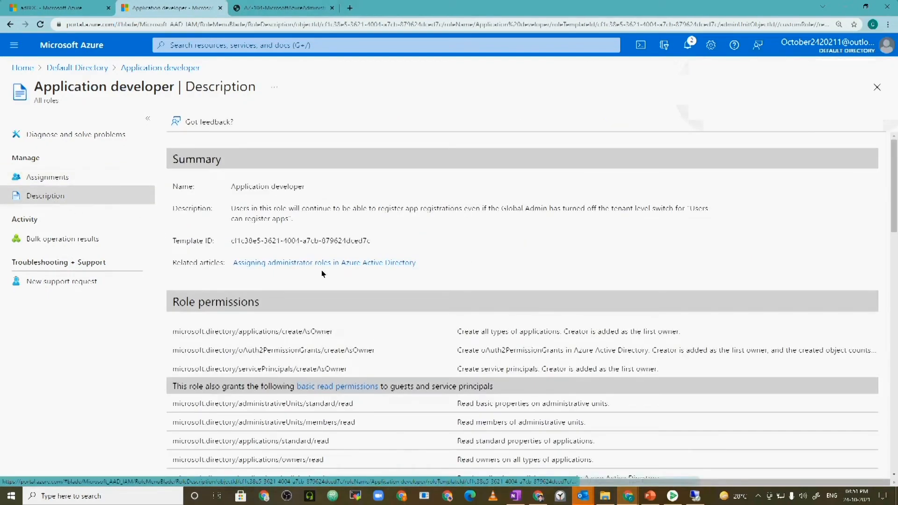
scroll(321, 270, down, 2)
drag(183, 214, 276, 216)
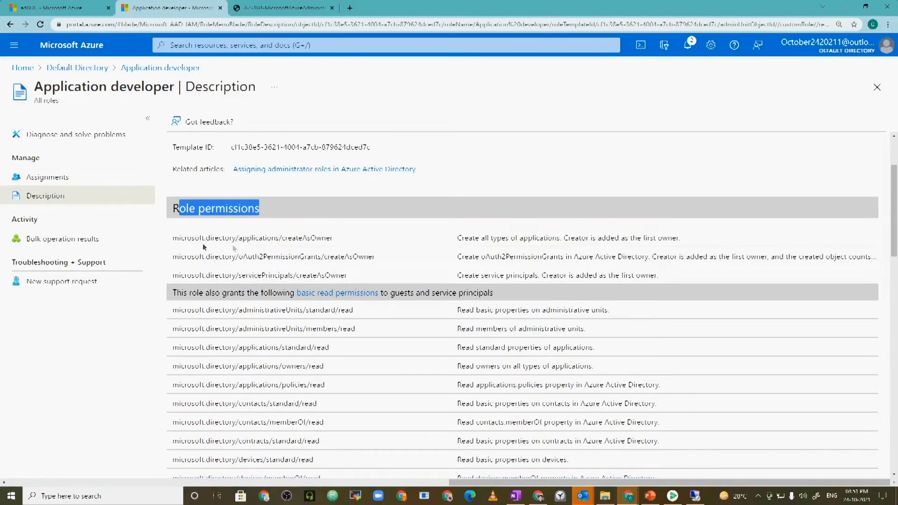
Step: Read the Application developer permissions for creating applications as owner and for reading basic properties on administrative units
drag(267, 238, 332, 238)
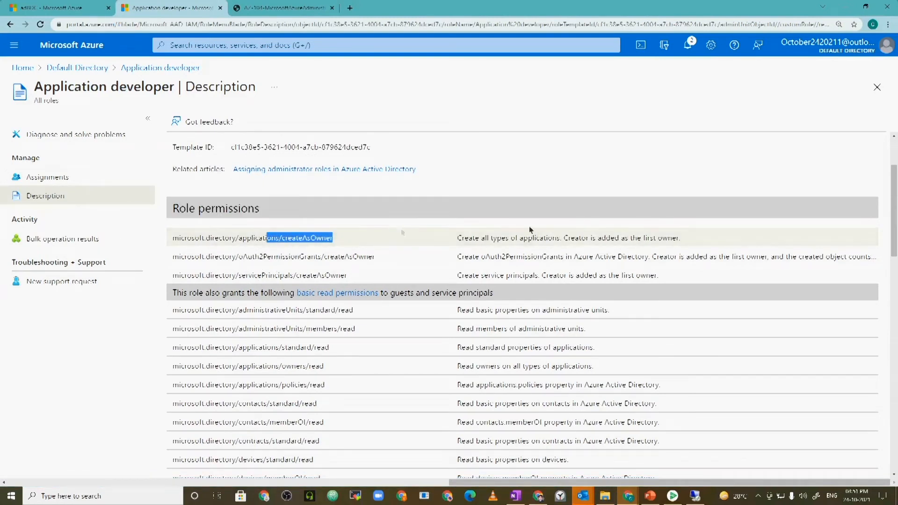
drag(484, 241, 652, 241)
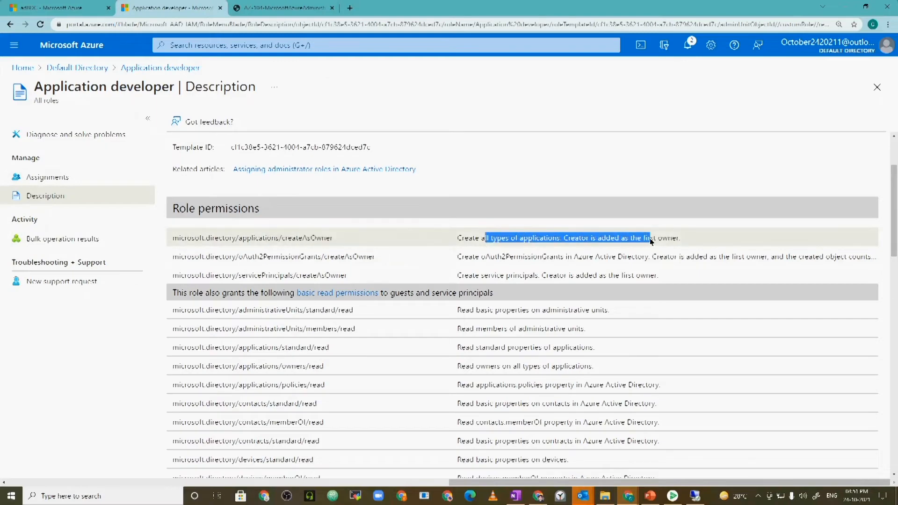
double_click(650, 241)
triple_click(651, 241)
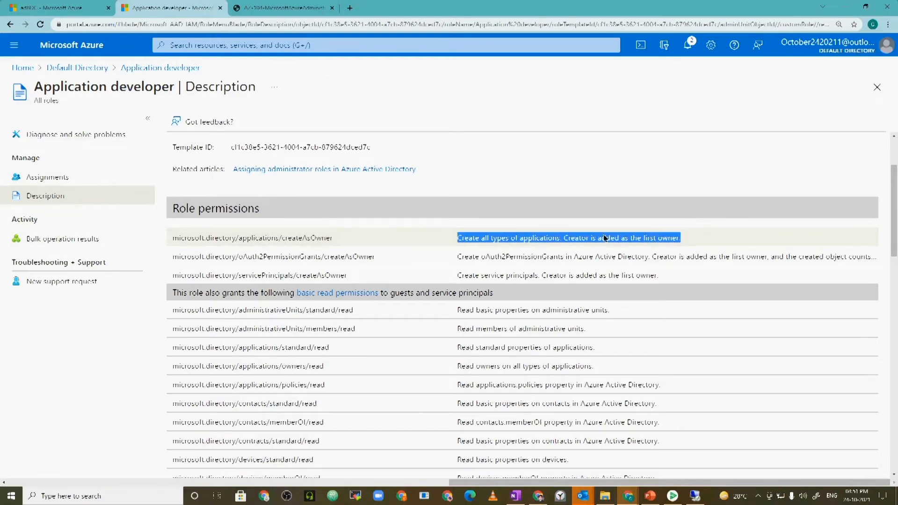
scroll(604, 238, down, 2)
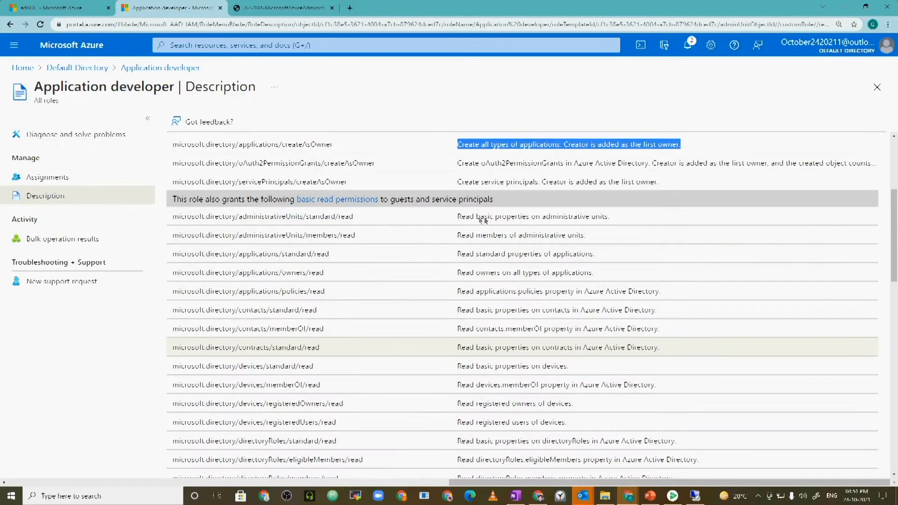
drag(484, 217, 590, 216)
triple_click(577, 215)
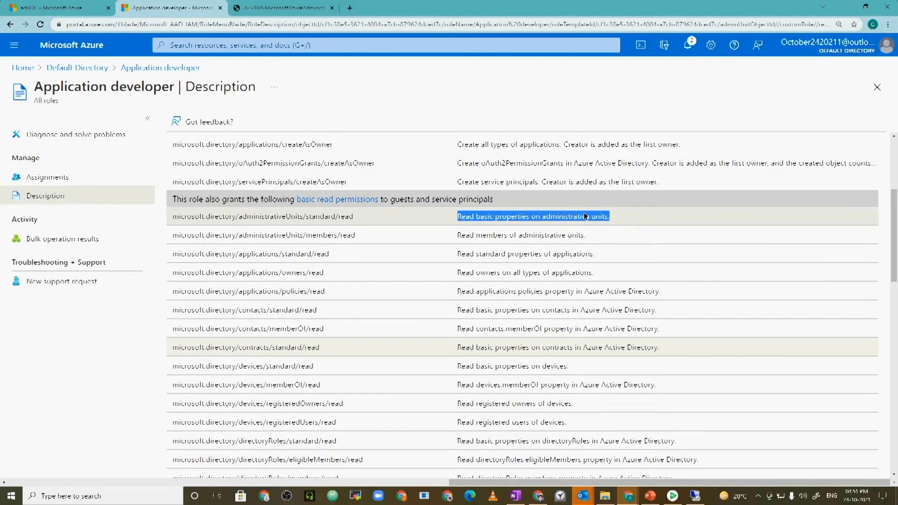
Step: Look through the remaining basic read permissions of the Application developer role and check the role name in its summary
scroll(580, 214, down, 1)
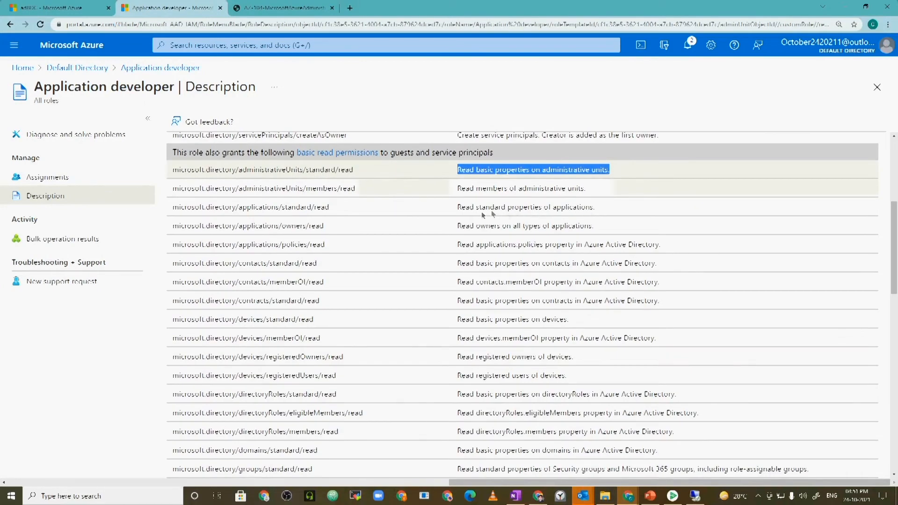
drag(495, 207, 593, 207)
scroll(595, 231, down, 1)
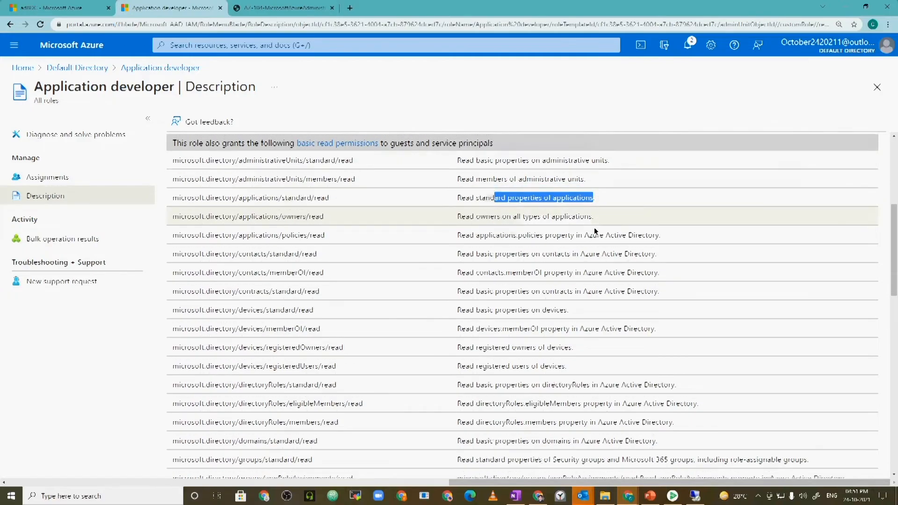
scroll(594, 231, down, 10)
scroll(537, 233, up, 4)
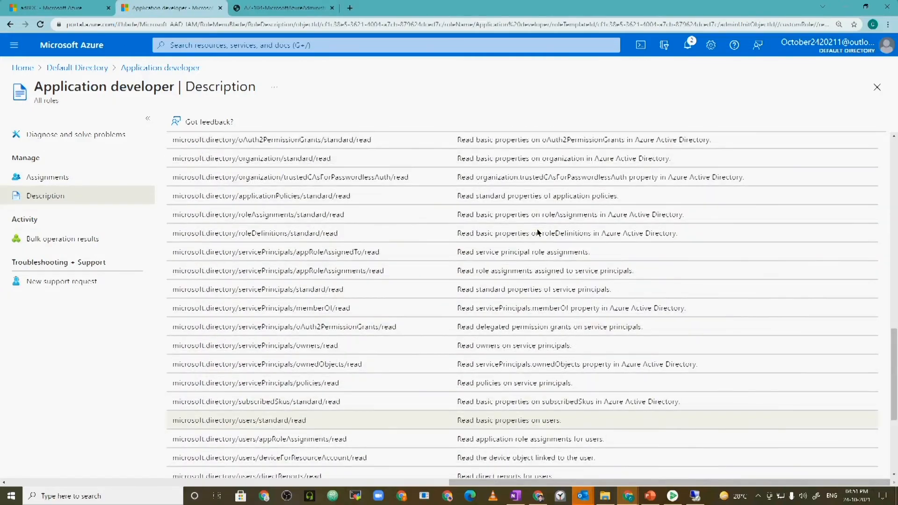
scroll(537, 232, up, 10)
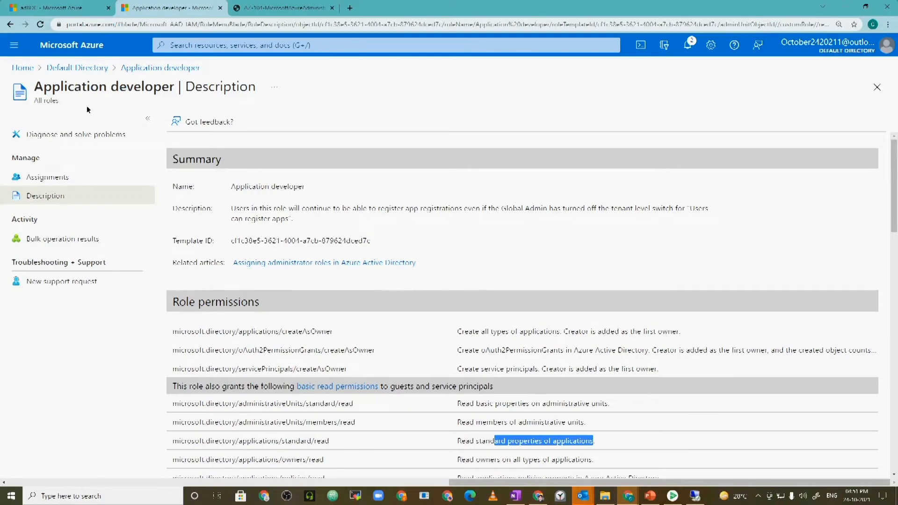
drag(230, 187, 307, 187)
scroll(353, 245, down, 15)
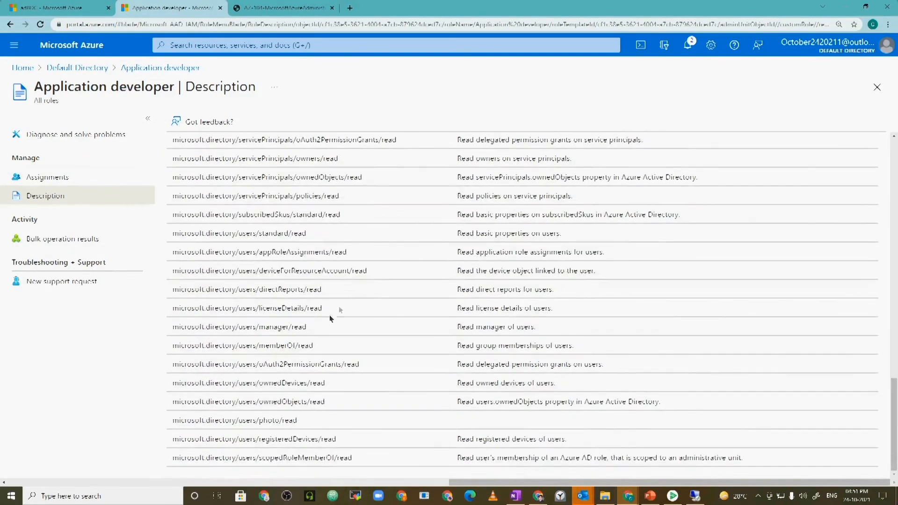
Step: Return to the directory's Roles and administrators, deselect Application developer, and search the administrative roles for "glo"
click(103, 68)
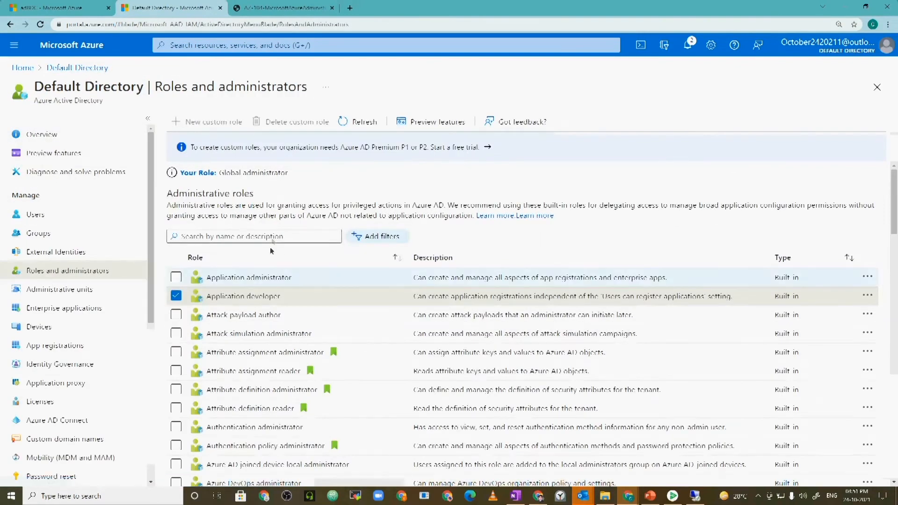
click(177, 296)
click(220, 239)
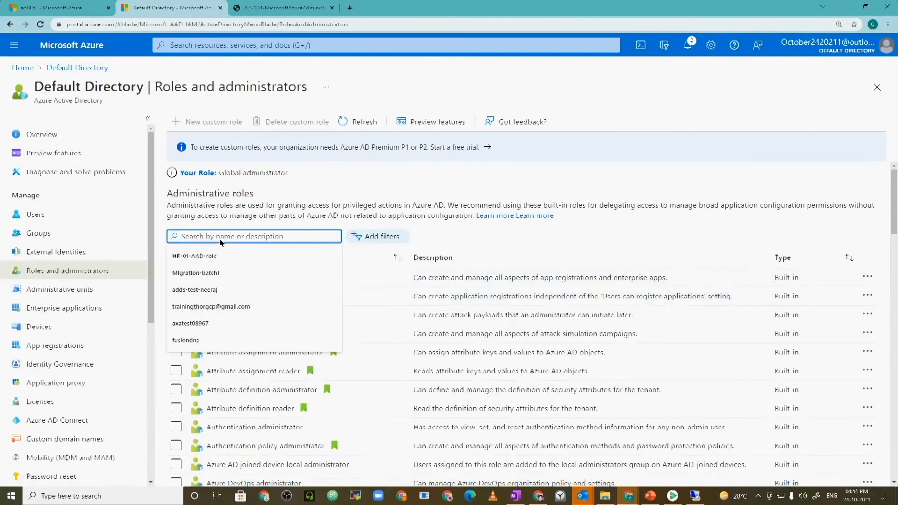
text(gloaba)
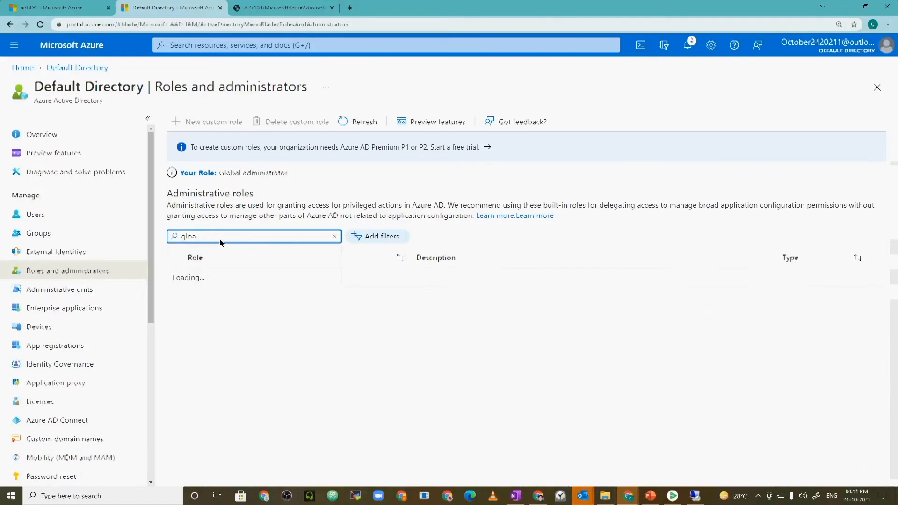
key(BackSpace)
key(BackSpace)
key(BackSpace)
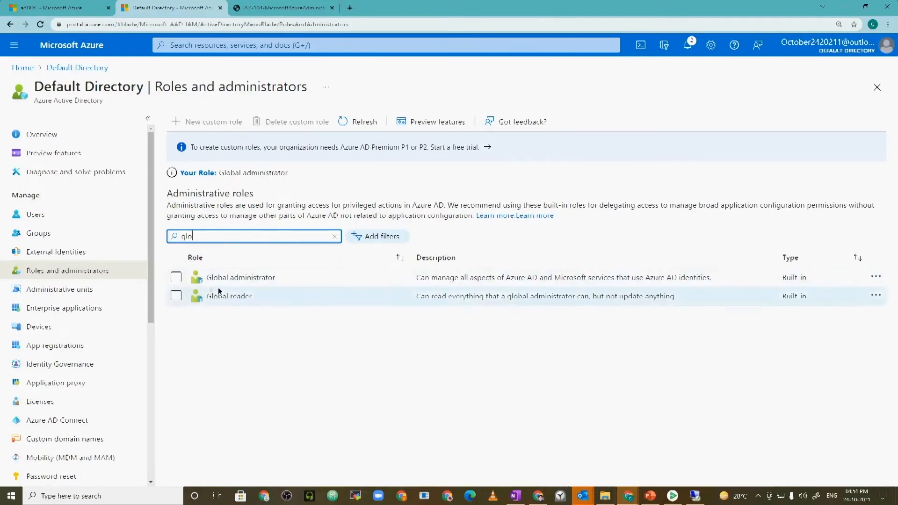
Step: Review the Global administrator role's description and full permissions list, then return to the roles list and reload it
click(234, 278)
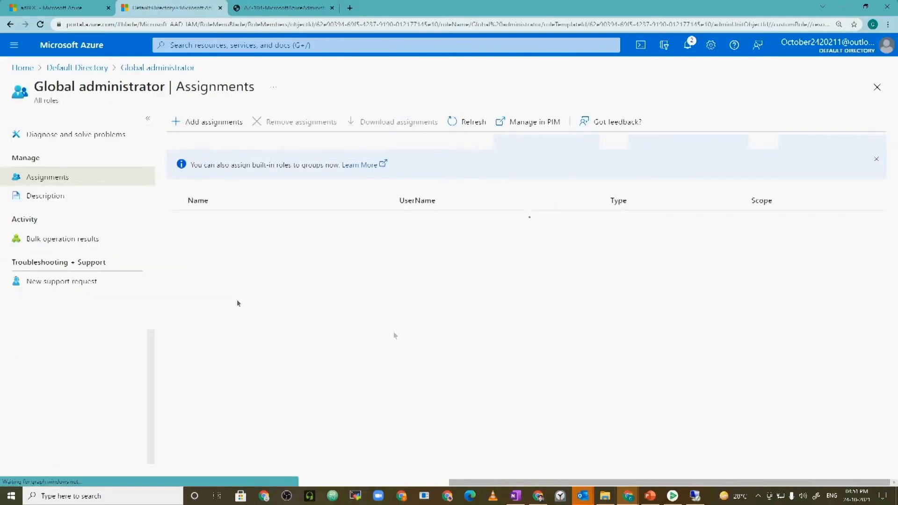
click(68, 195)
scroll(299, 274, down, 3)
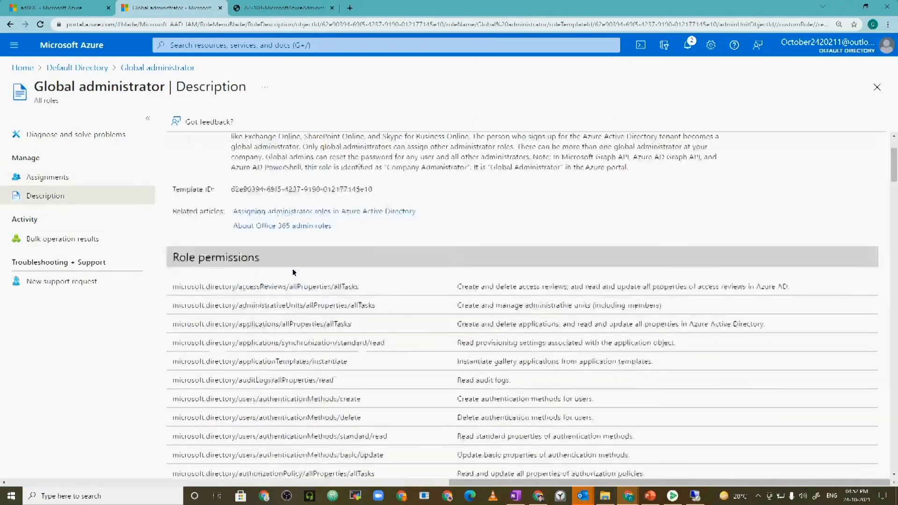
scroll(262, 253, up, 2)
scroll(355, 280, up, 1)
scroll(374, 276, down, 10)
scroll(364, 281, down, 20)
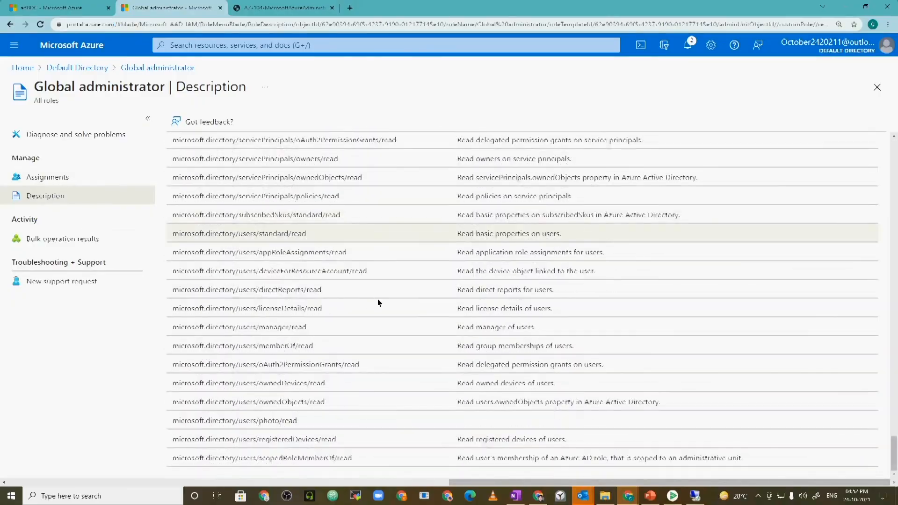
scroll(370, 299, down, 15)
scroll(303, 308, up, 20)
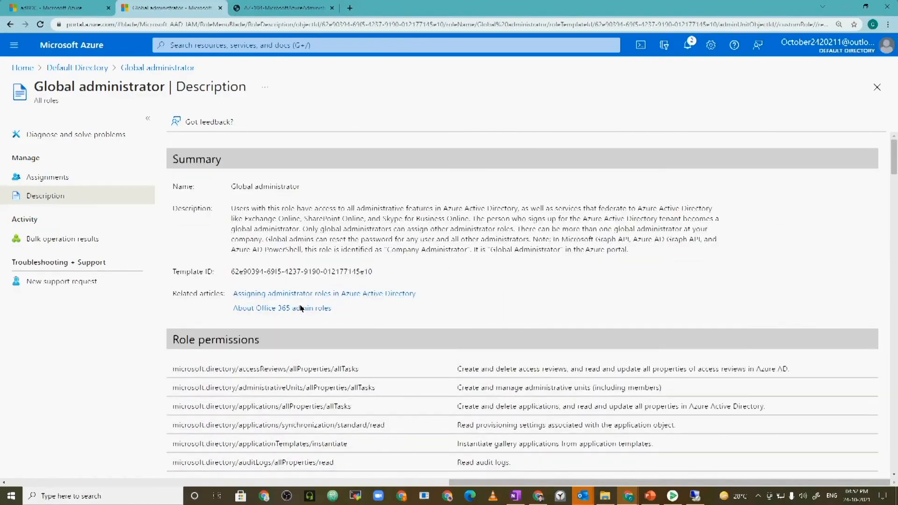
click(104, 74)
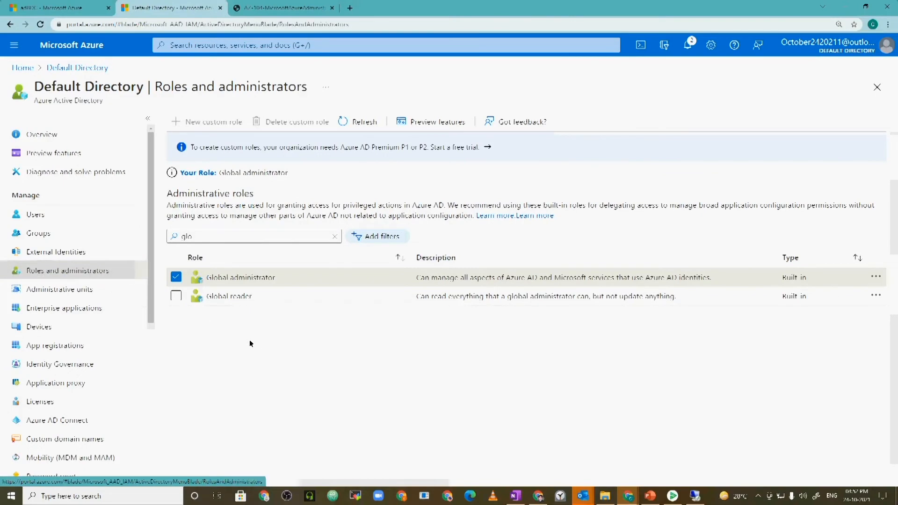
click(40, 25)
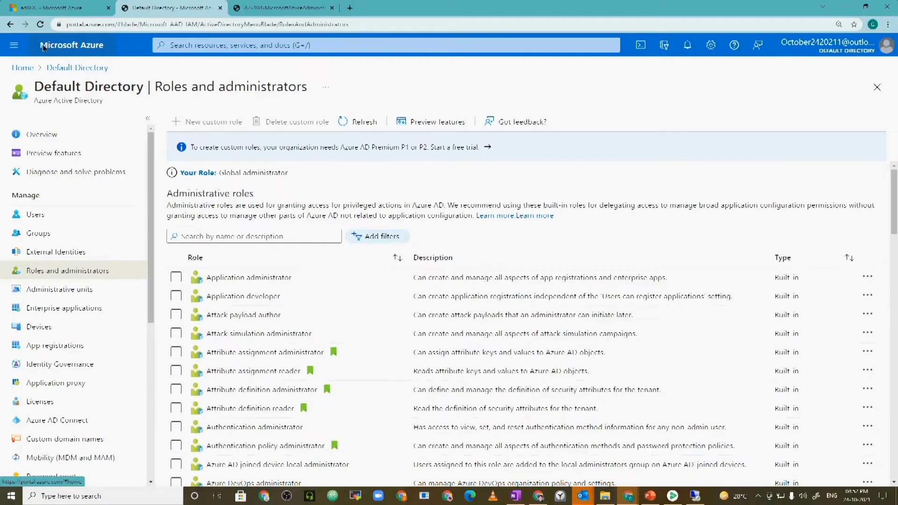
Step: Open the Training Sub subscription from the portal home and show its role assignments in Access control (IAM)
click(104, 44)
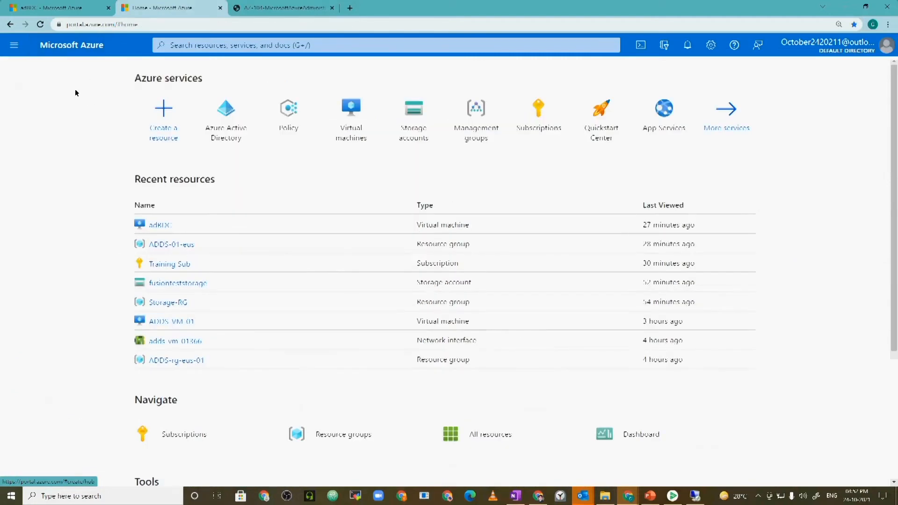
click(538, 121)
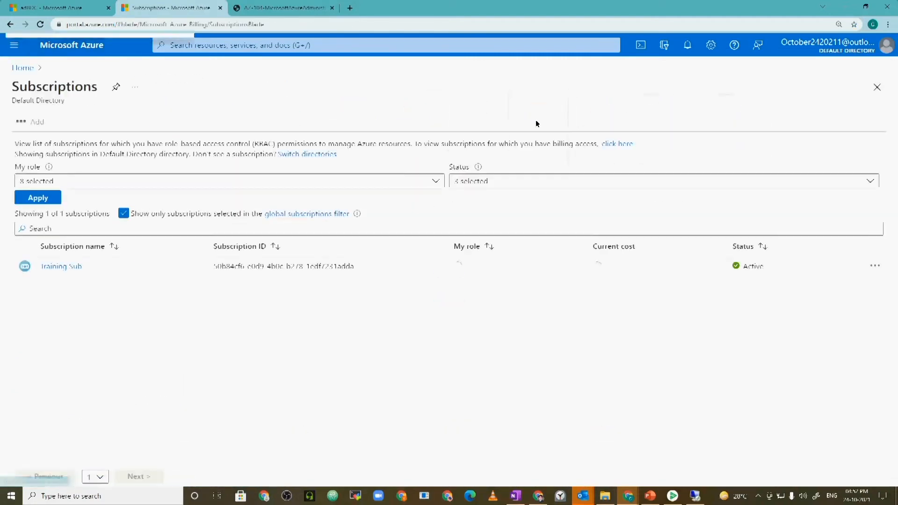
click(62, 266)
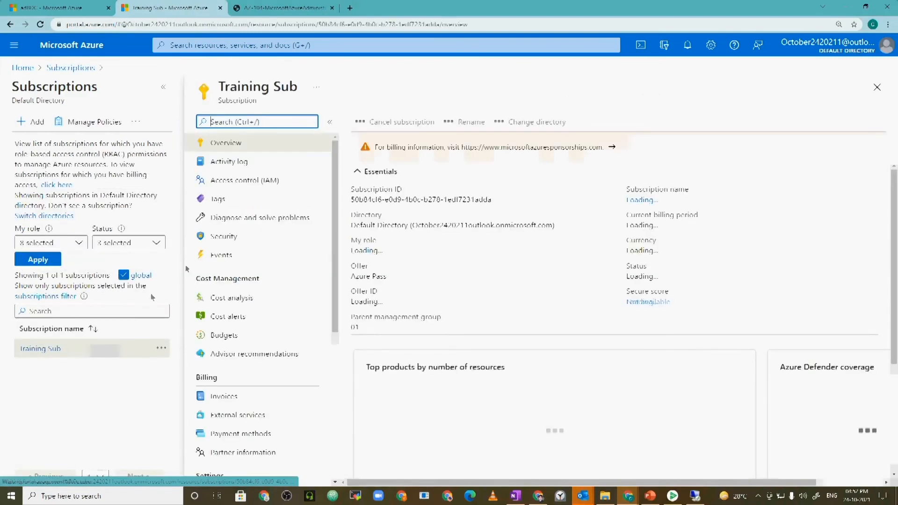
click(256, 185)
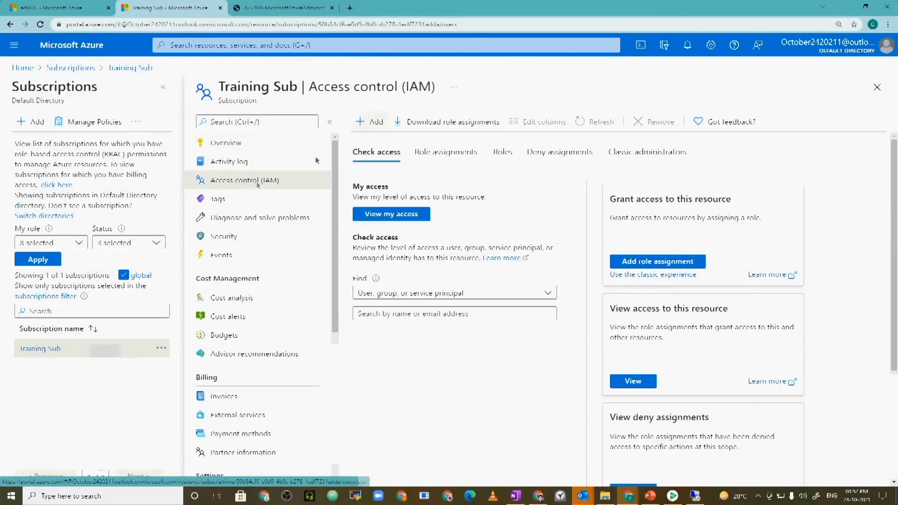
click(439, 152)
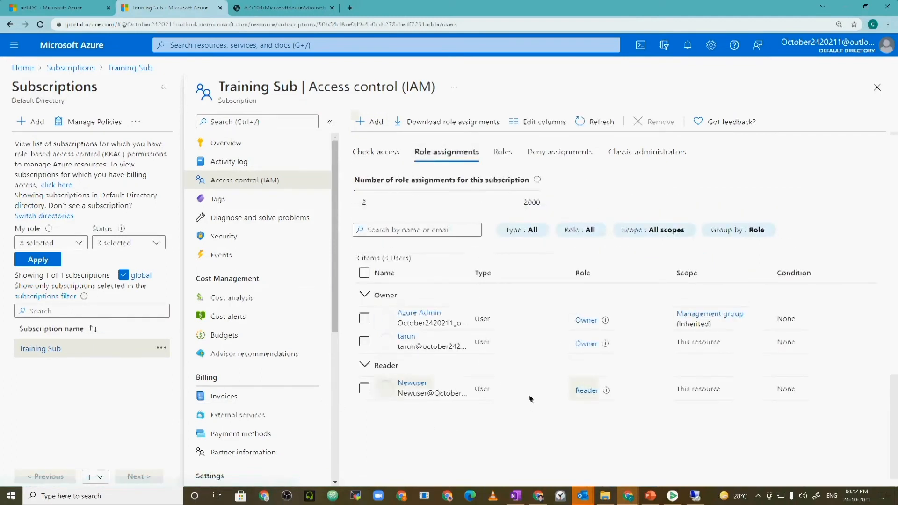
Step: Start a new role assignment on the Training Sub subscription with the AcrDelete role and proceed to its members
click(382, 122)
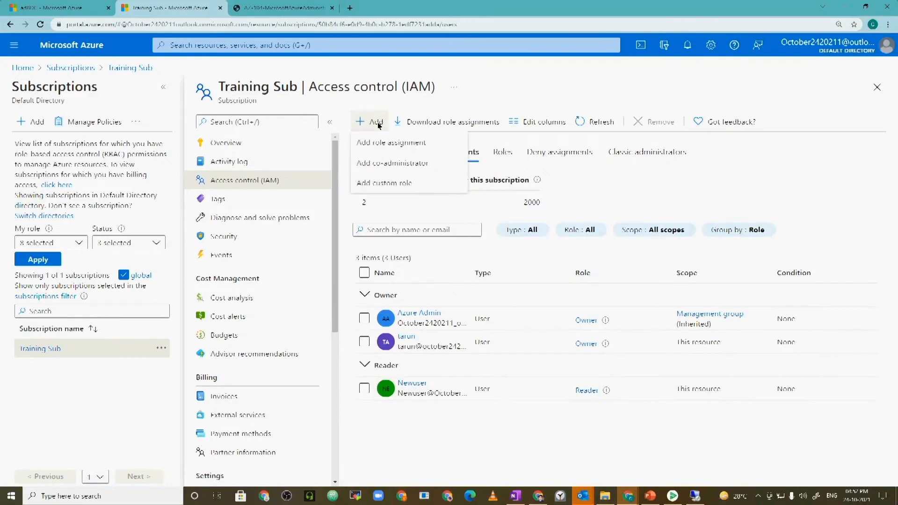
click(400, 143)
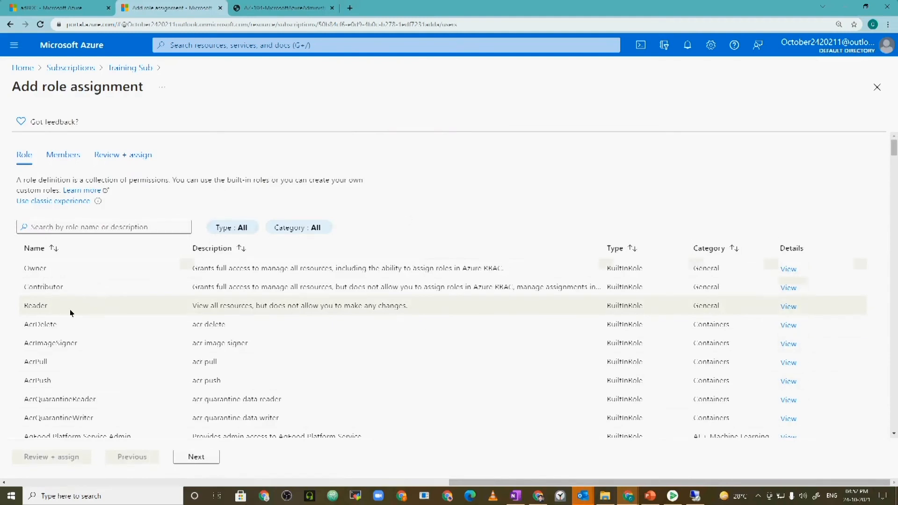
click(66, 325)
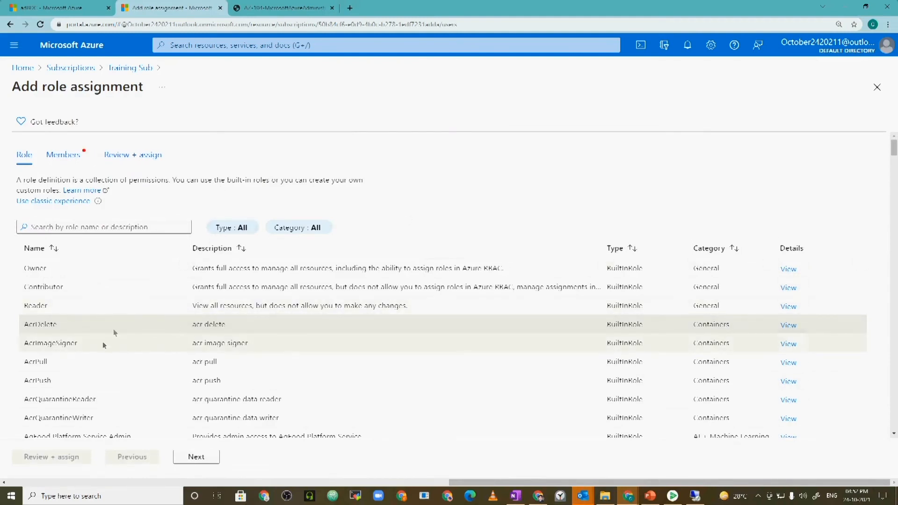
click(196, 457)
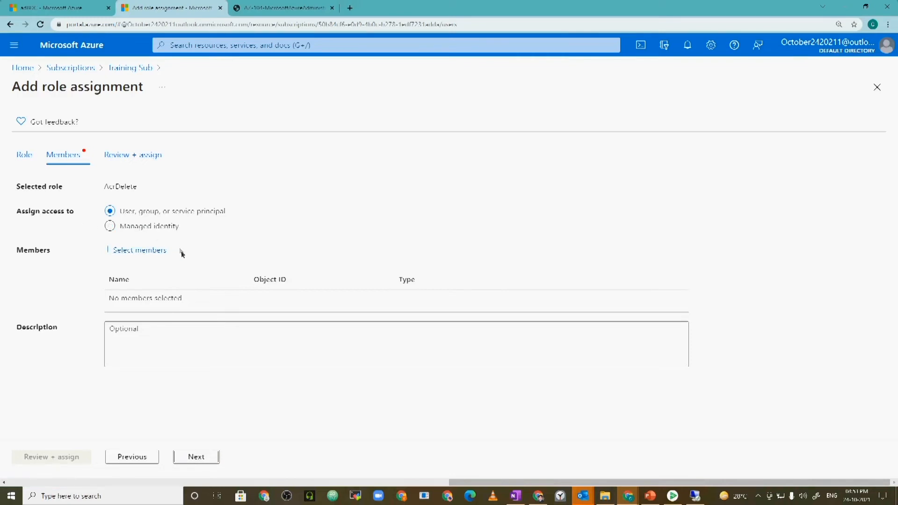
Step: Add the problemsolved user as the member, then review and assign the AcrDelete role at the subscription scope
click(159, 250)
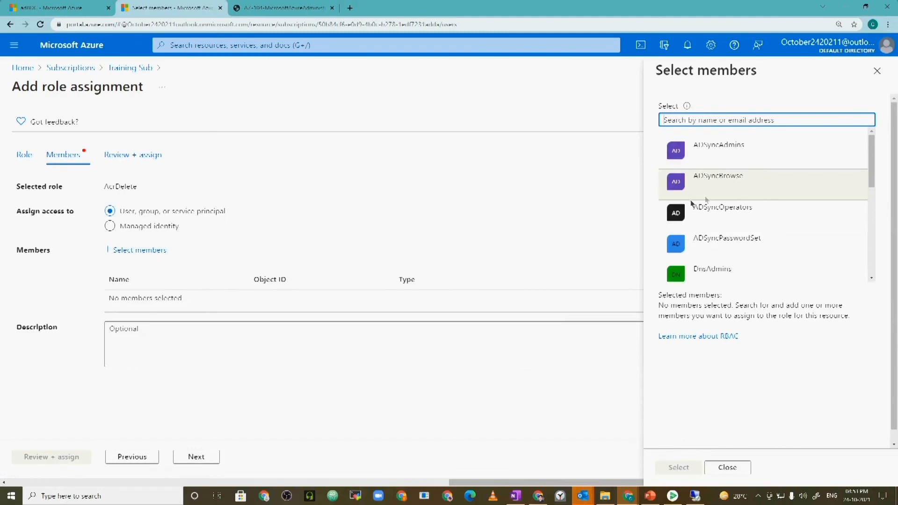
scroll(771, 198, down, 3)
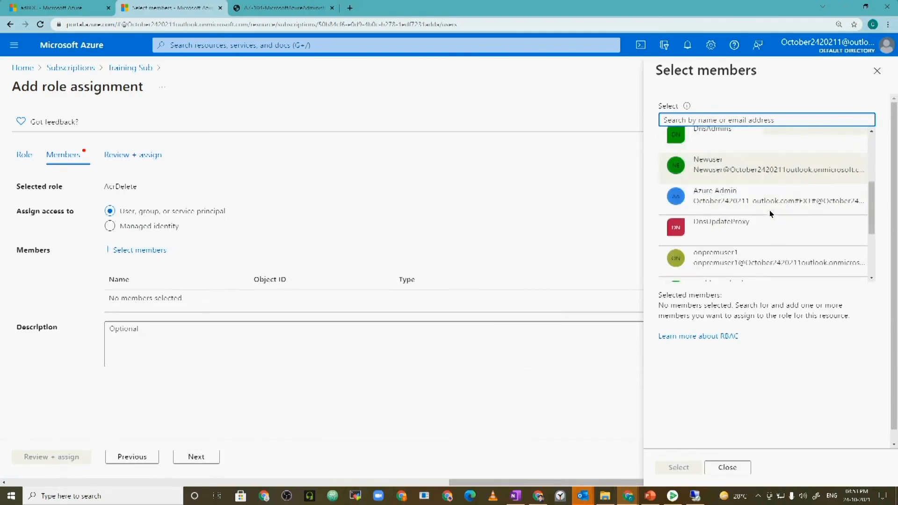
scroll(752, 234, down, 1)
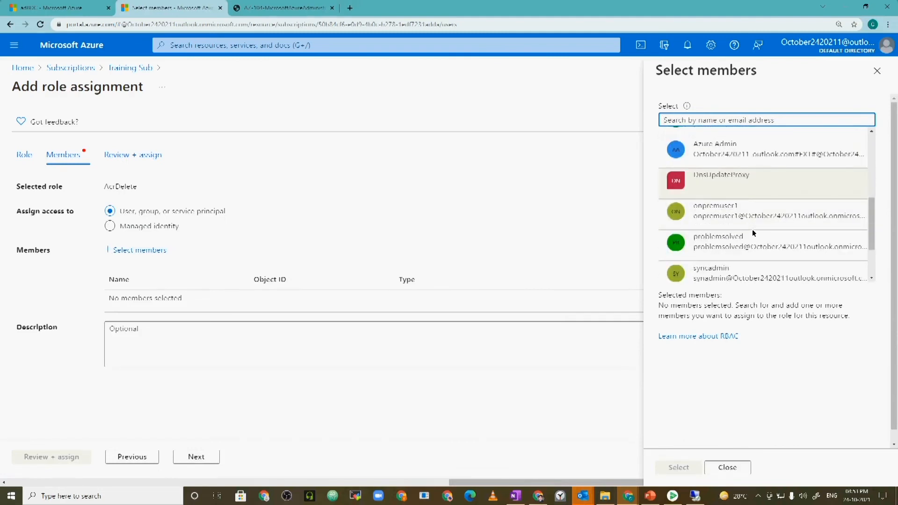
scroll(752, 232, down, 1)
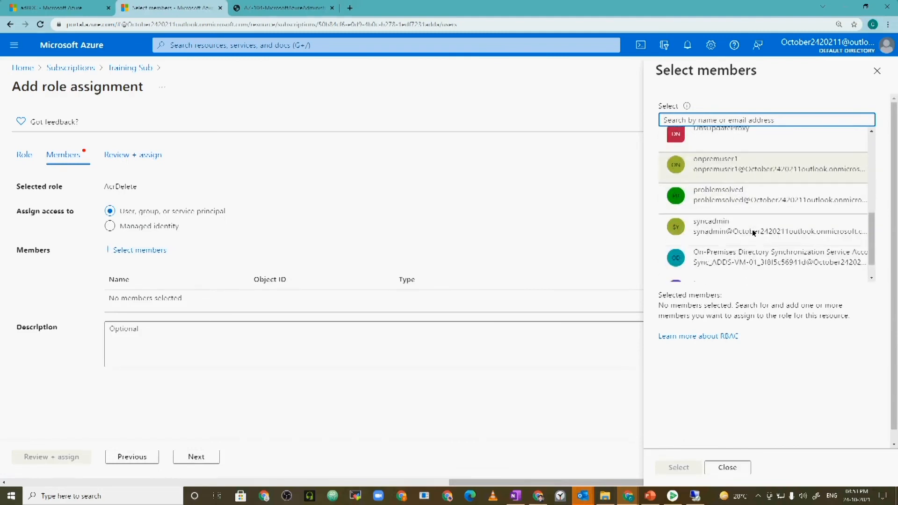
click(747, 190)
click(674, 466)
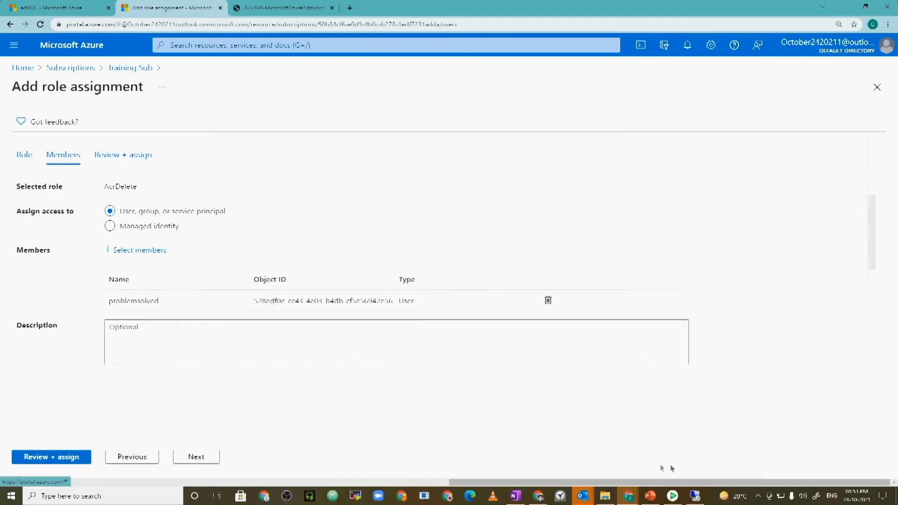
click(209, 457)
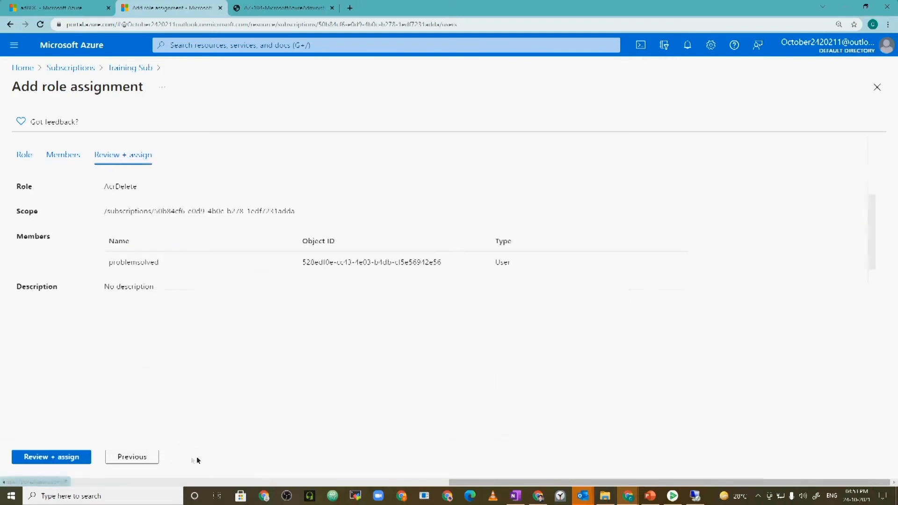
click(51, 457)
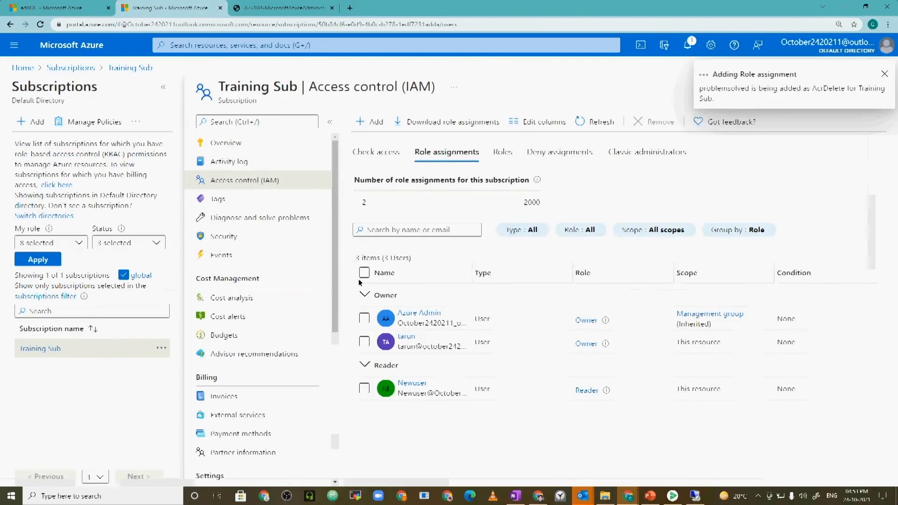
drag(223, 101, 257, 103)
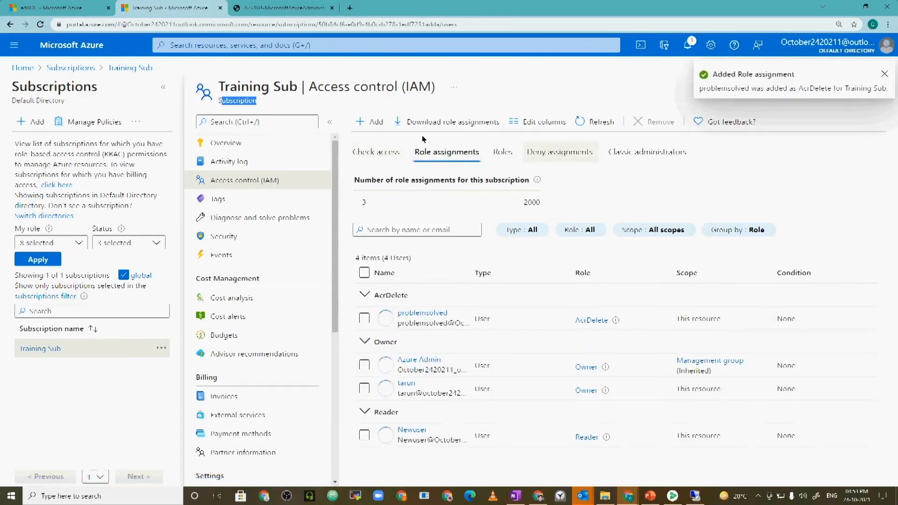
Step: Switch to PowerPoint and present the "Compare Azure RBAC Roles to Azure AD Roles" slide full screen
click(650, 496)
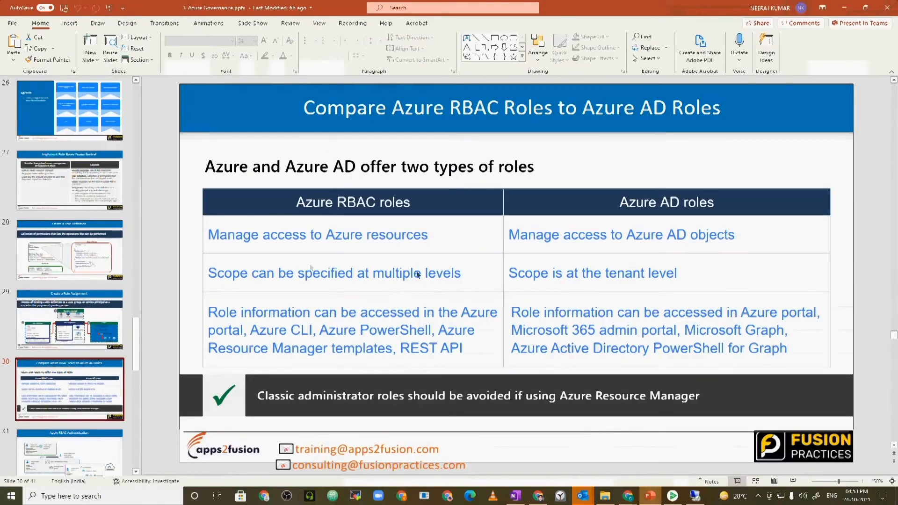
click(793, 481)
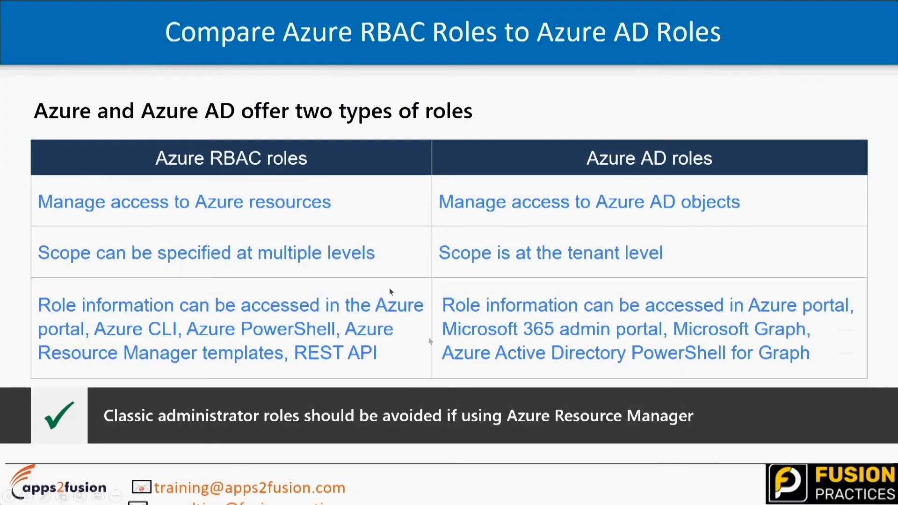